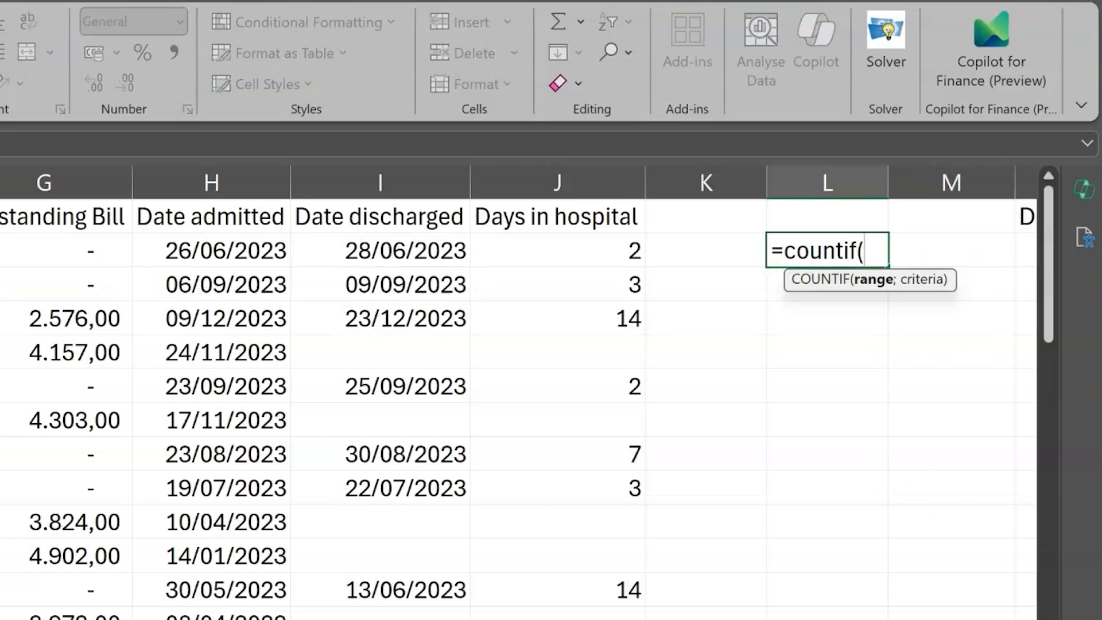
type("and")
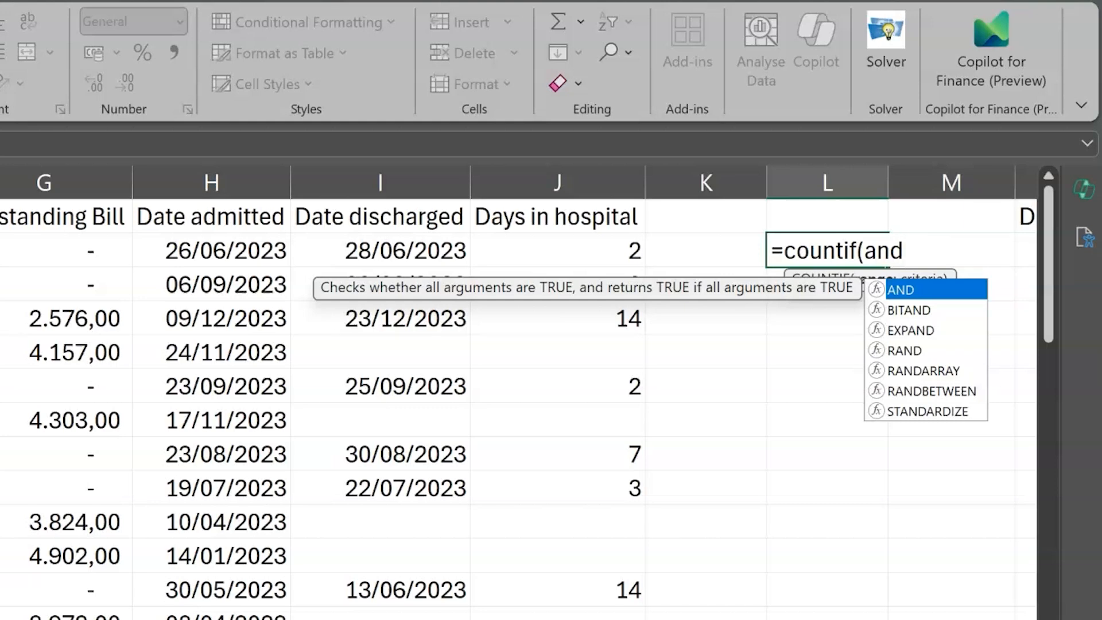
key("BackSpace")
key("BackSpace")
key("BackSpace")
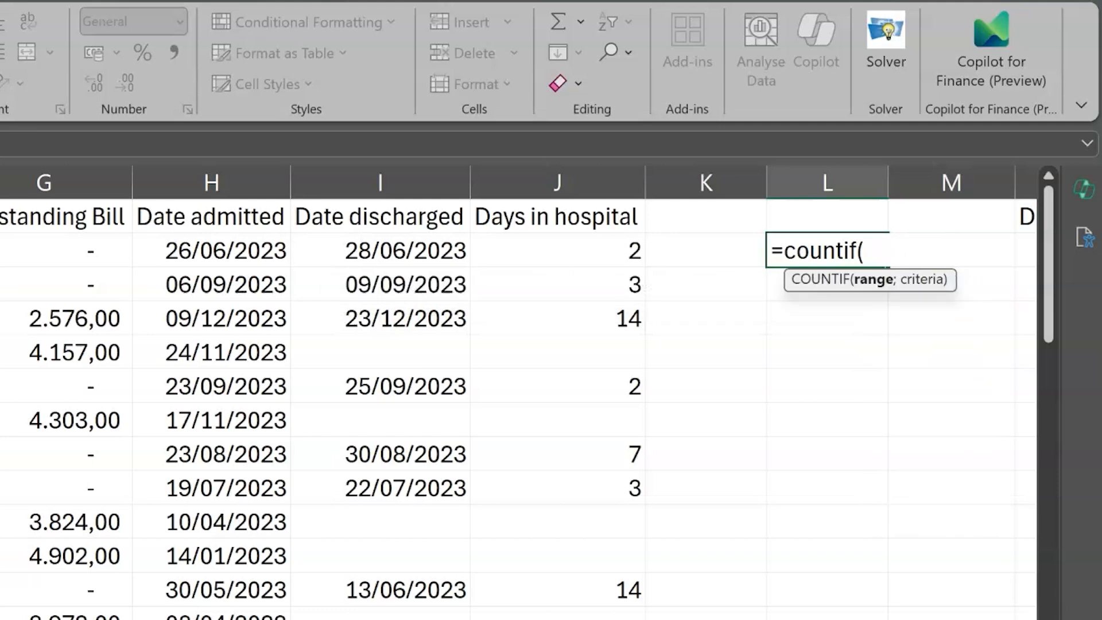
- Change the function in cell L2 to COUNTIFS, ready for its arguments
key("BackSpace")
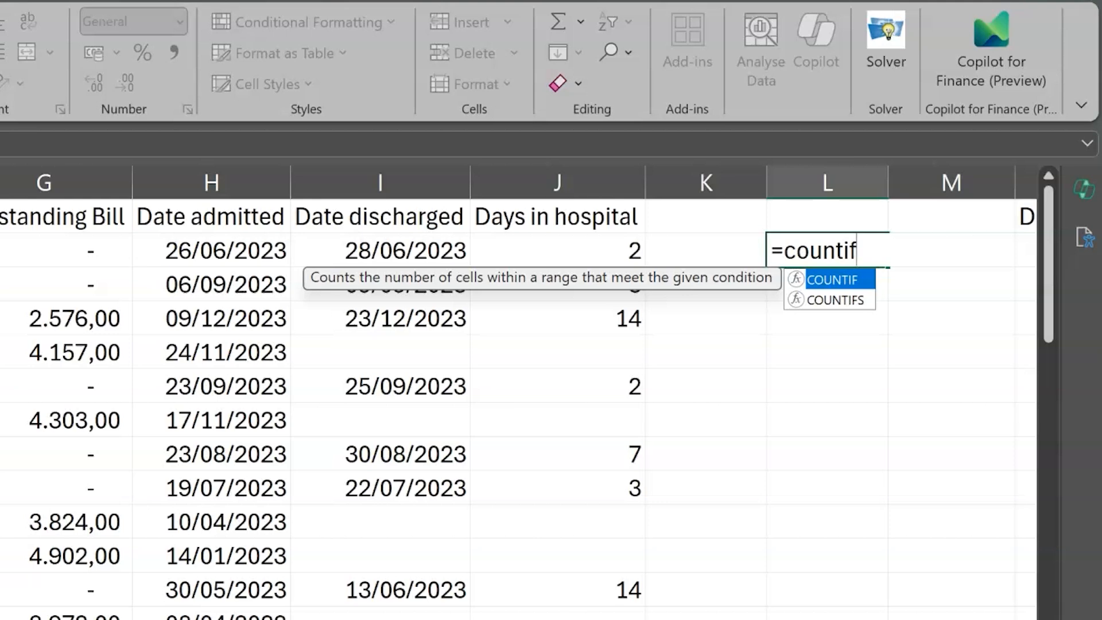
type("s")
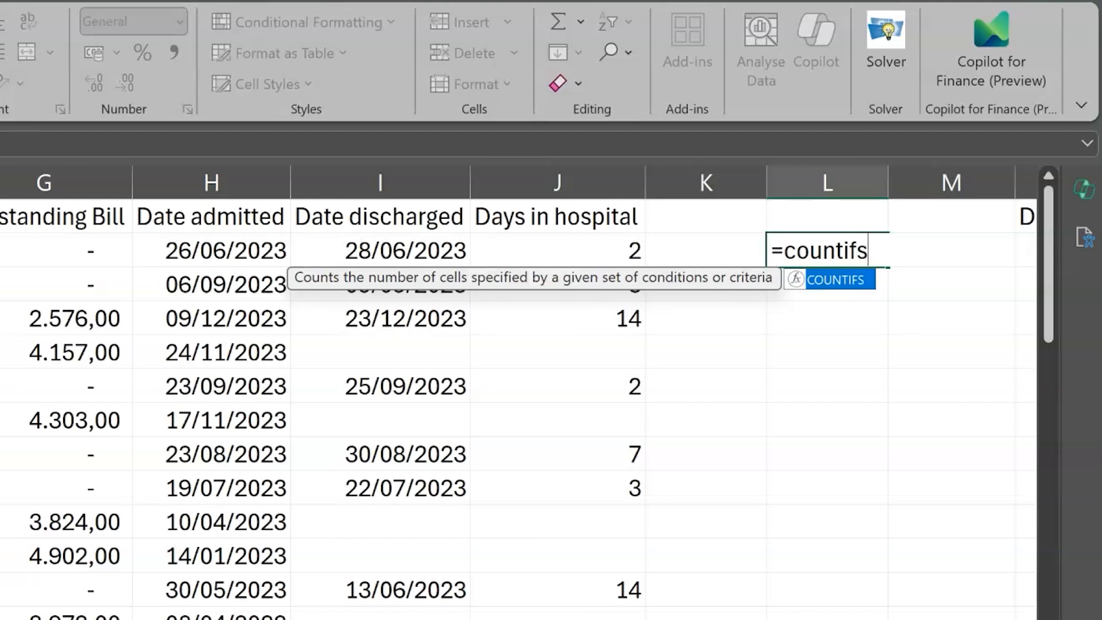
type("(")
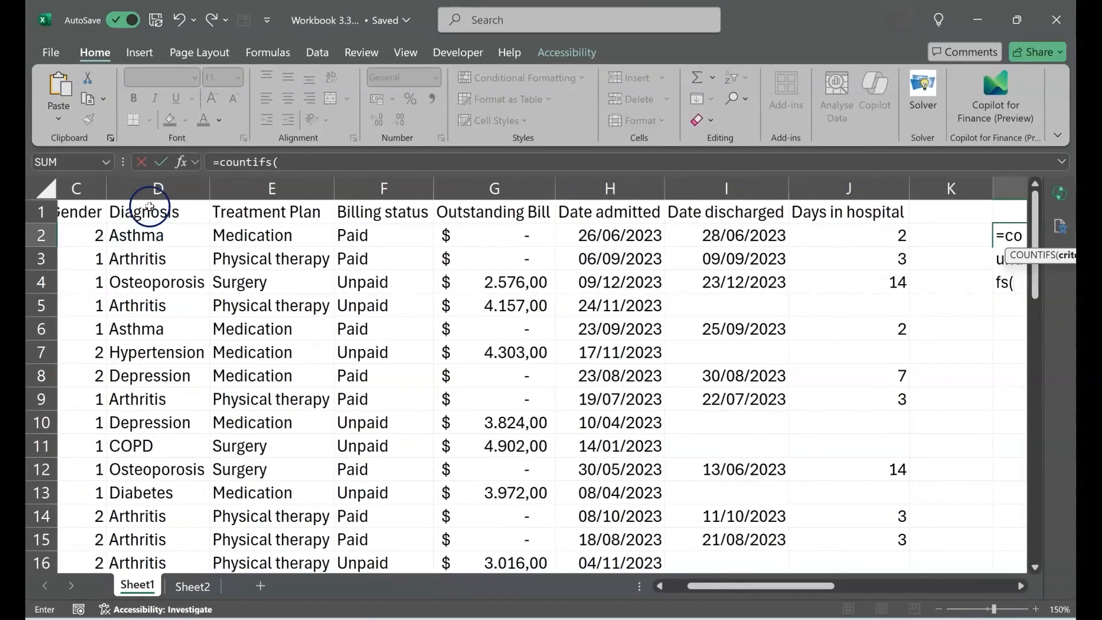
- Add the Diagnosis column D:D as the first criteria range in the COUNTIFS formula, with the criterion "Arthritis"
left_click(151, 189)
type(";")
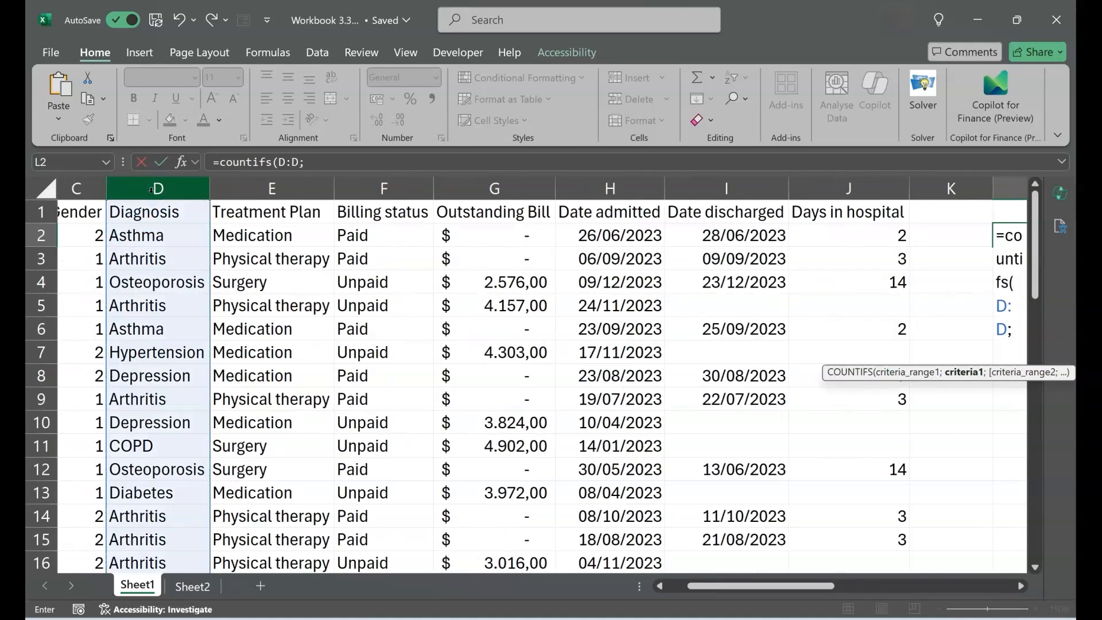
type("\"Arthrit")
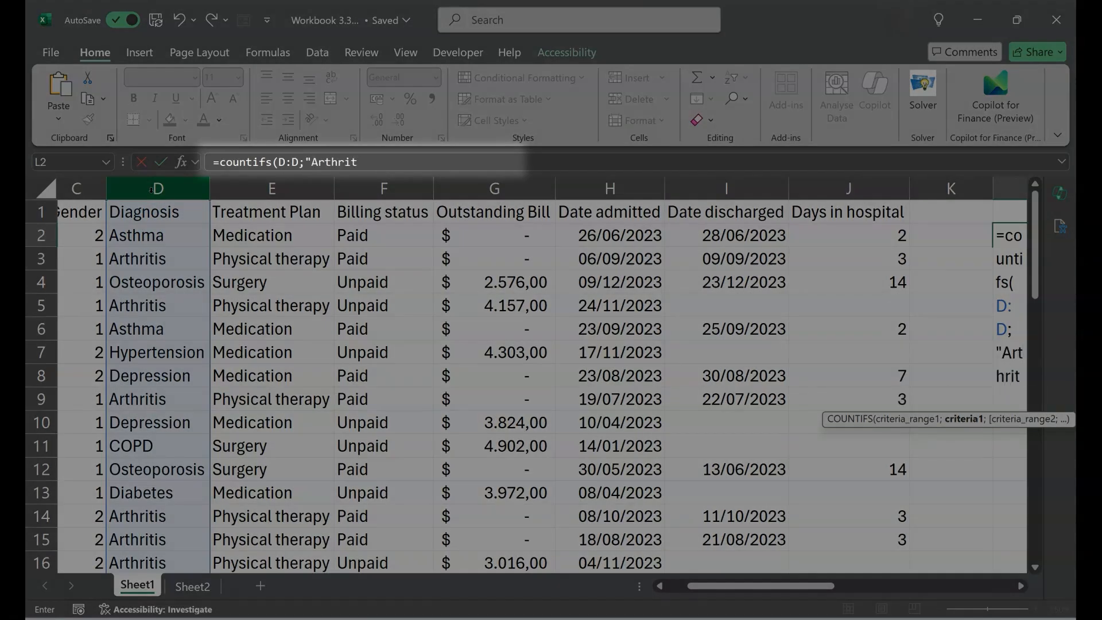
type("is\";")
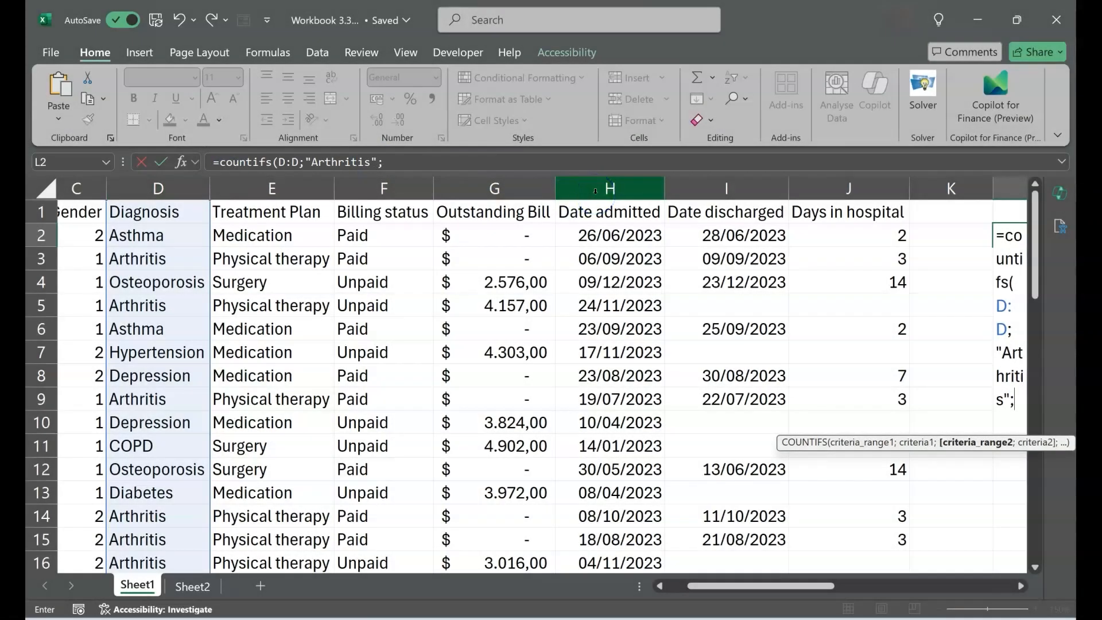
- Add the Date admitted column H:H as the second criteria range, with the criterion ">=01/06/2023"
left_click(595, 191)
type(";\"")
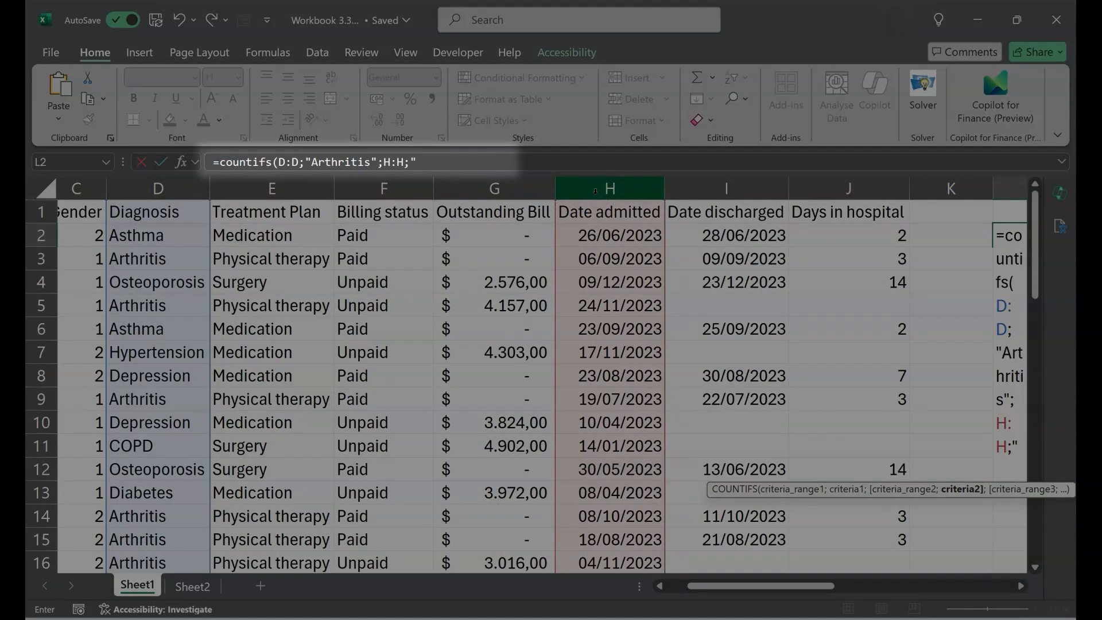
type(">=")
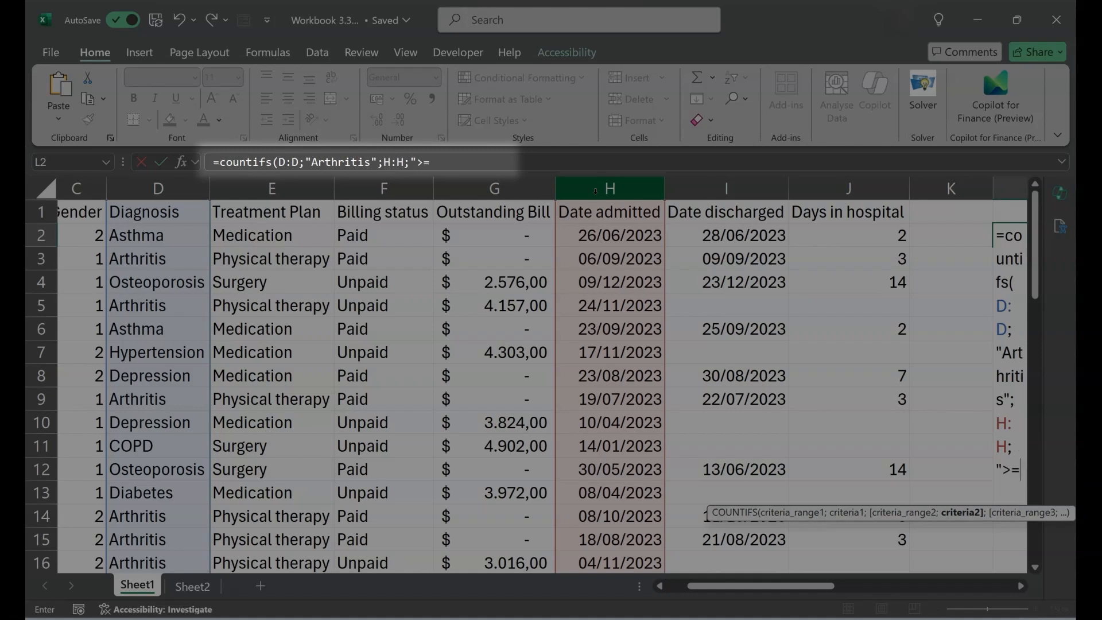
type("01/0")
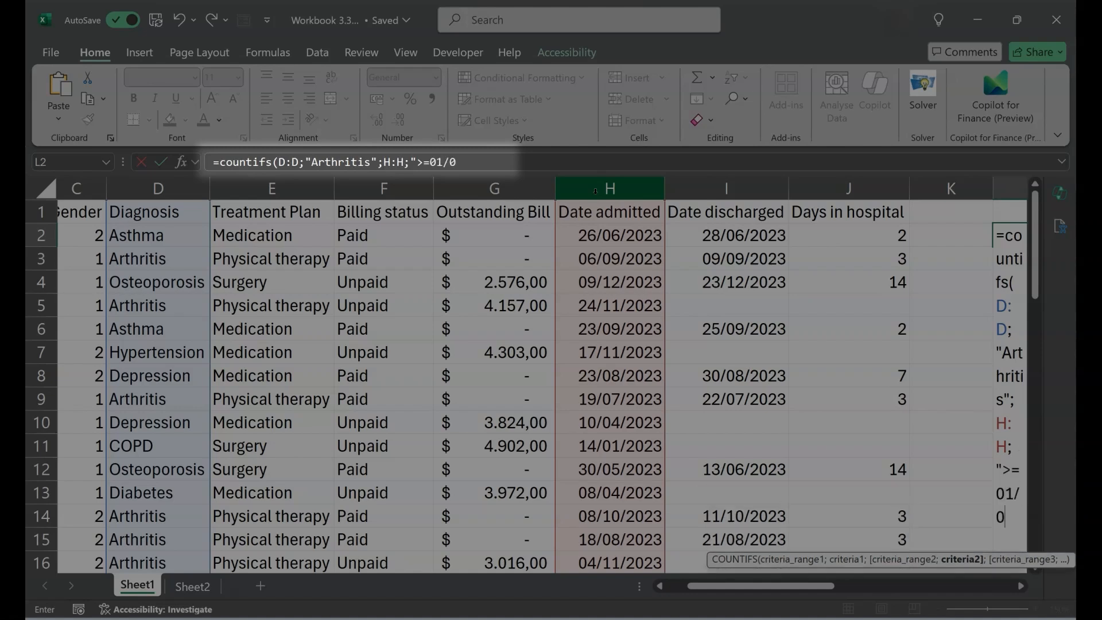
type("6/2023")
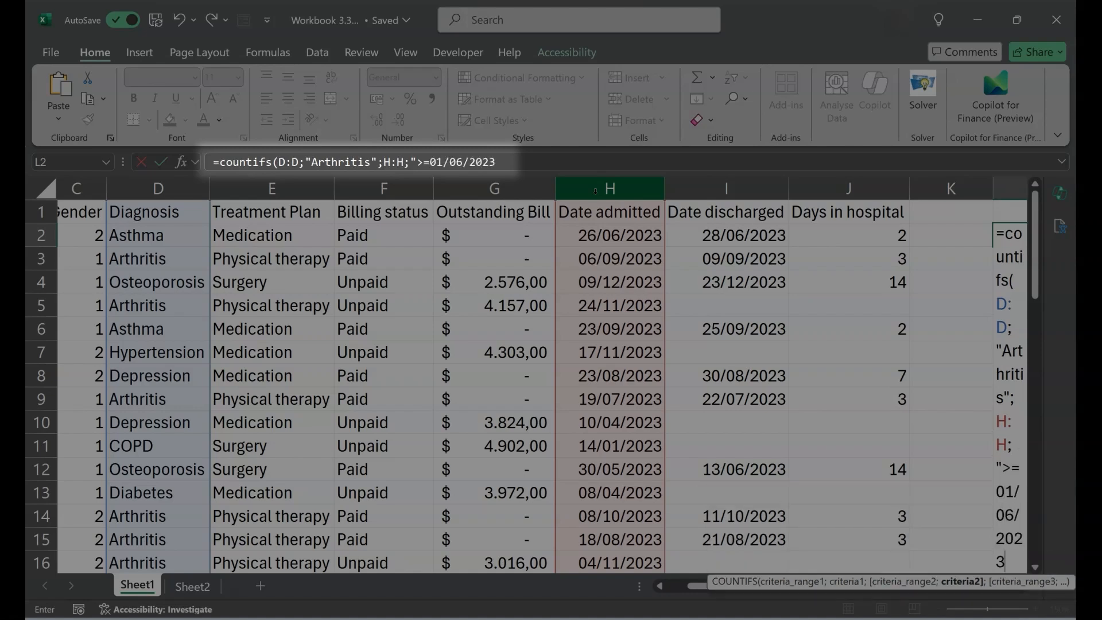
type("\";")
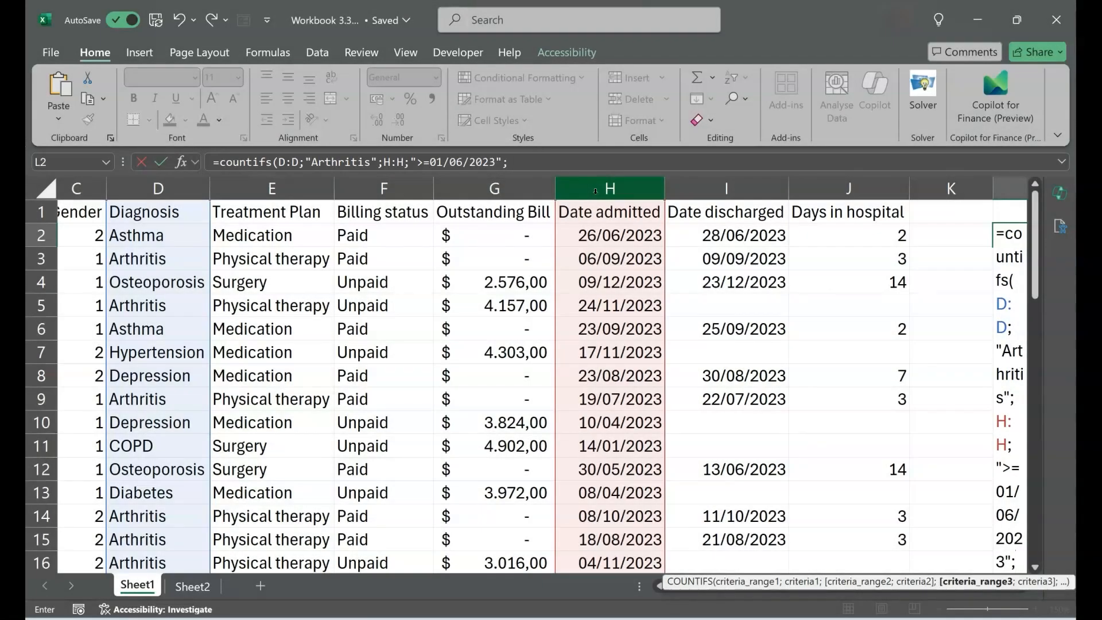
type("H:H;")
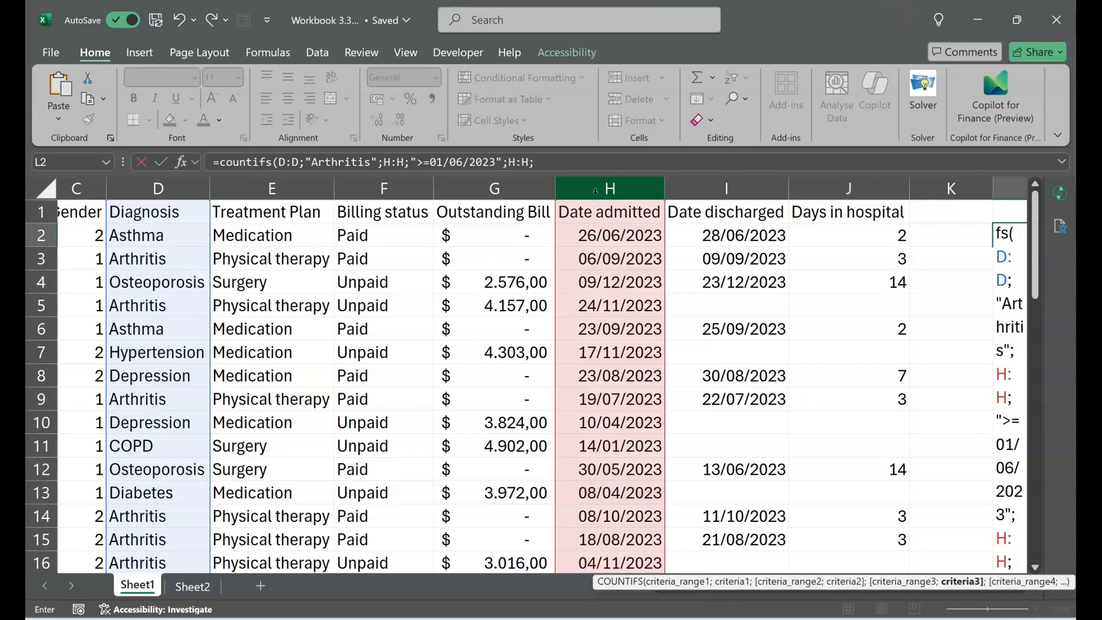
type("\"<=30")
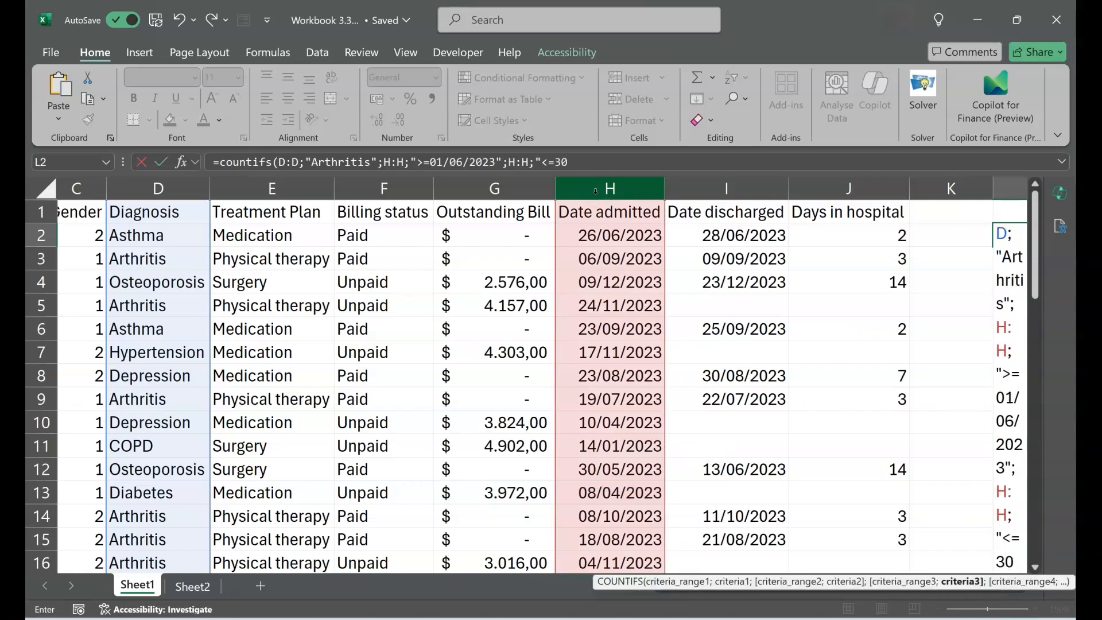
type("/06")
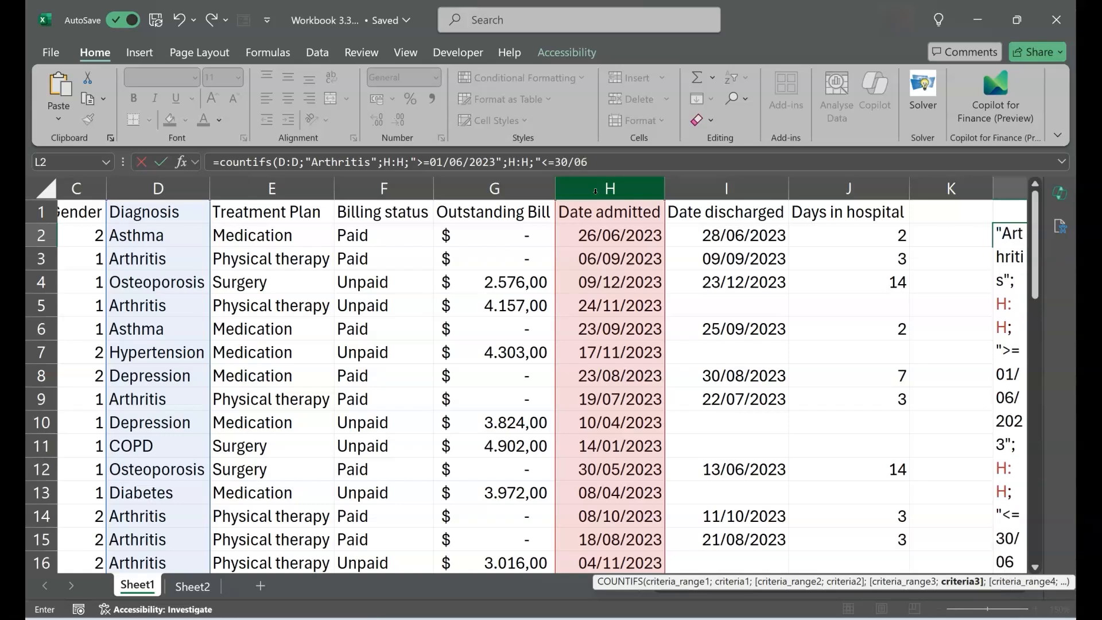
type("/2023")
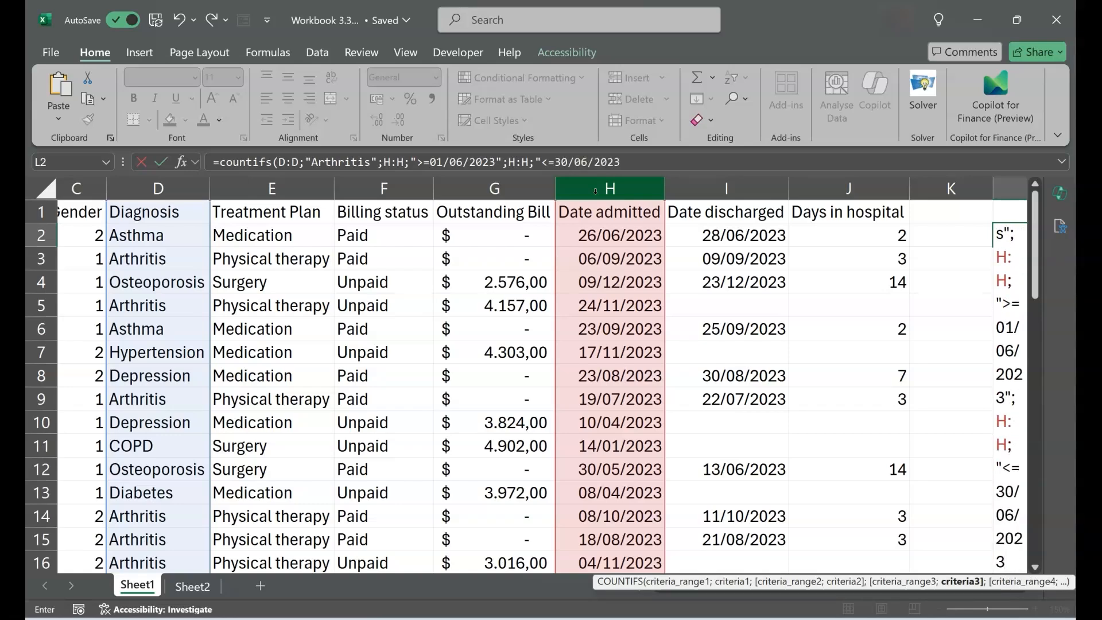
type("\"")
- Add H:H as the third criteria range with the criterion "<=30/06/2023" and enter the finished formula in L2
key("ctrl+Return")
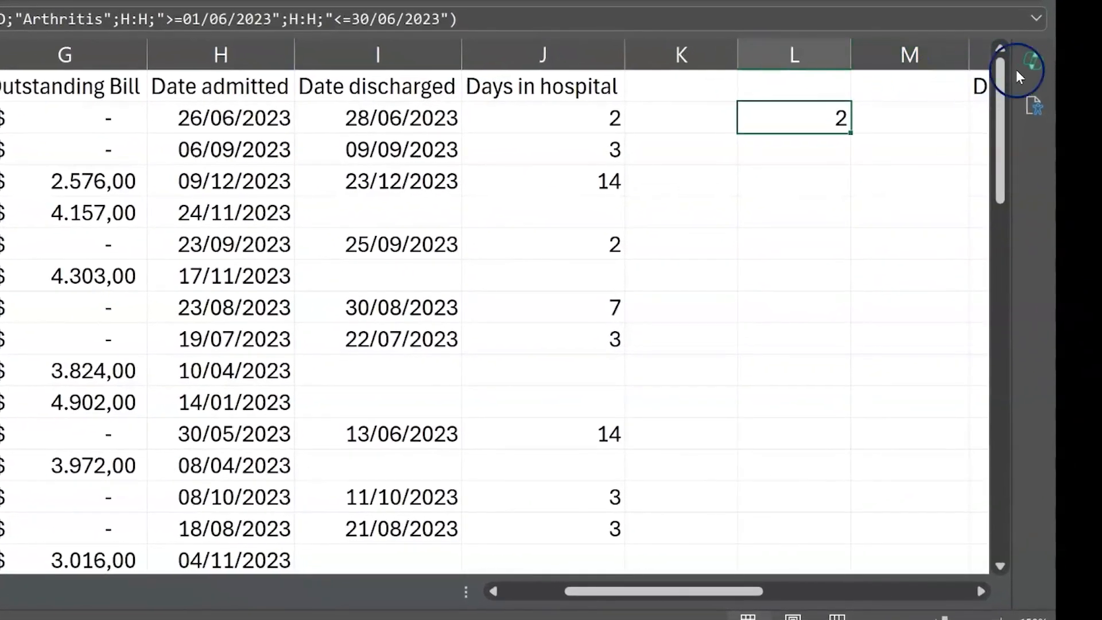
- Ask Copilot "how many patients diagnosed with arthritis were admitted in June 2023?" and review its answer
left_click(1027, 70)
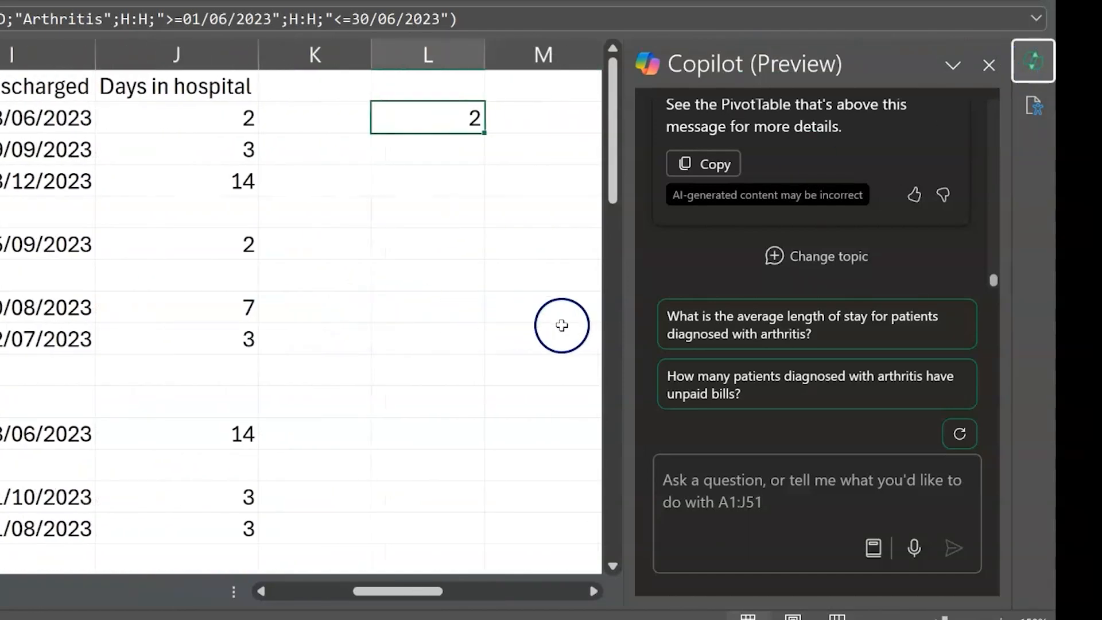
left_click(670, 477)
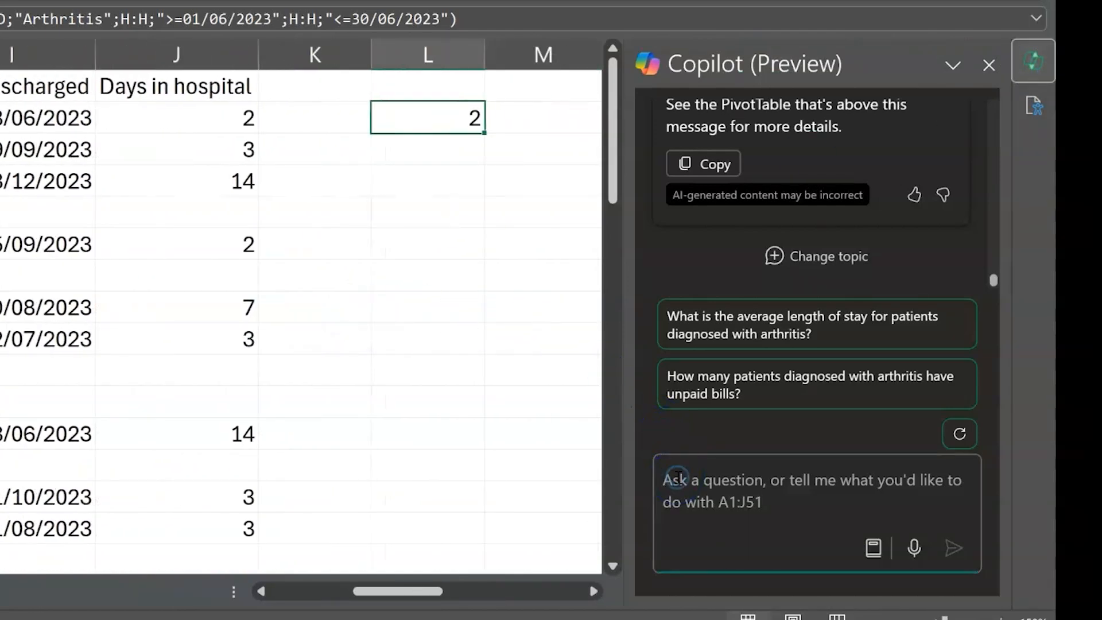
type("how many patients diagnosed with arthritis were admitted in June 2023?")
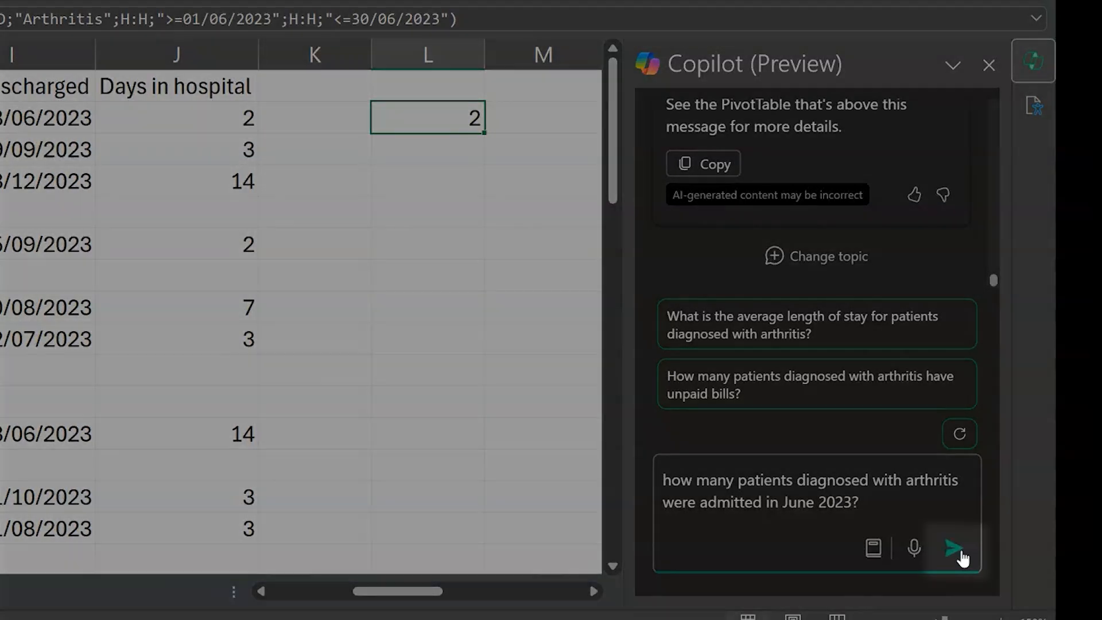
left_click(961, 552)
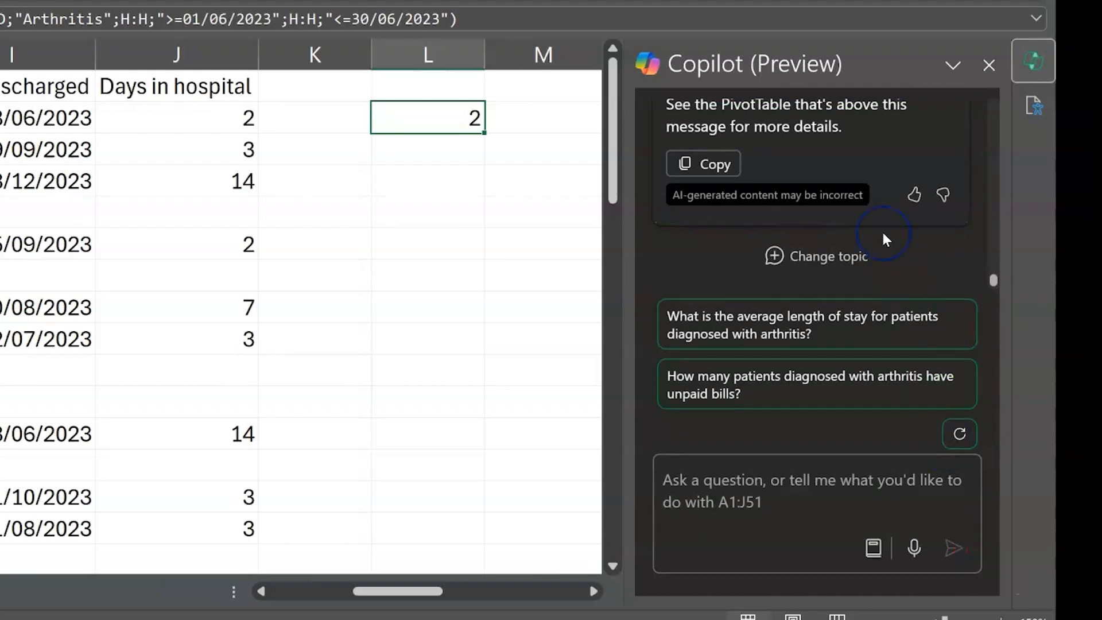
scroll(886, 239, "up", 5)
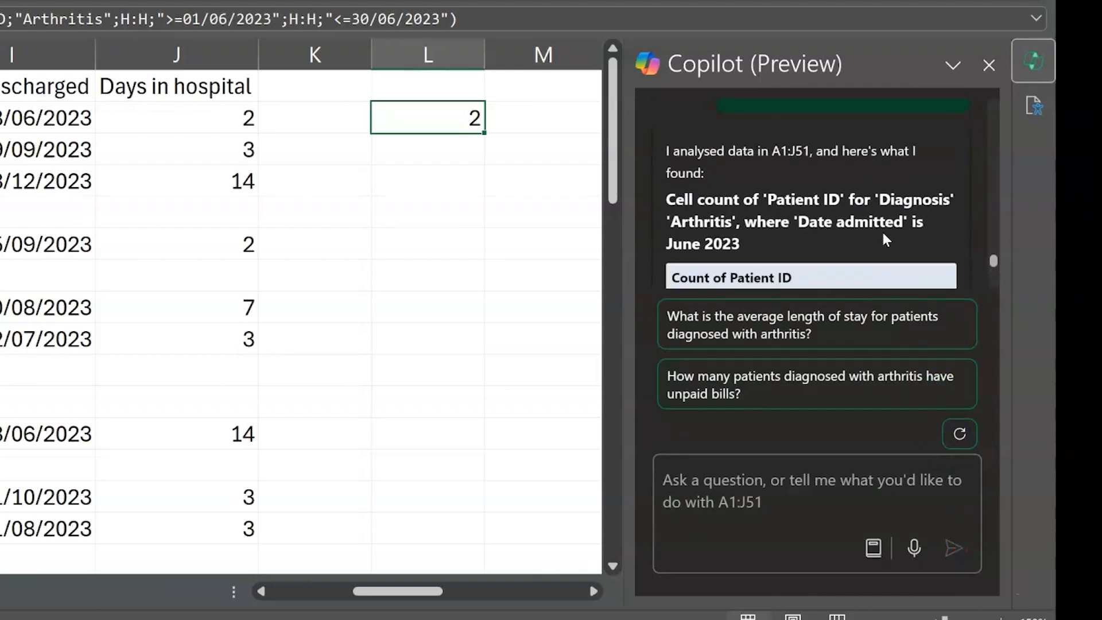
scroll(885, 238, "down", 2)
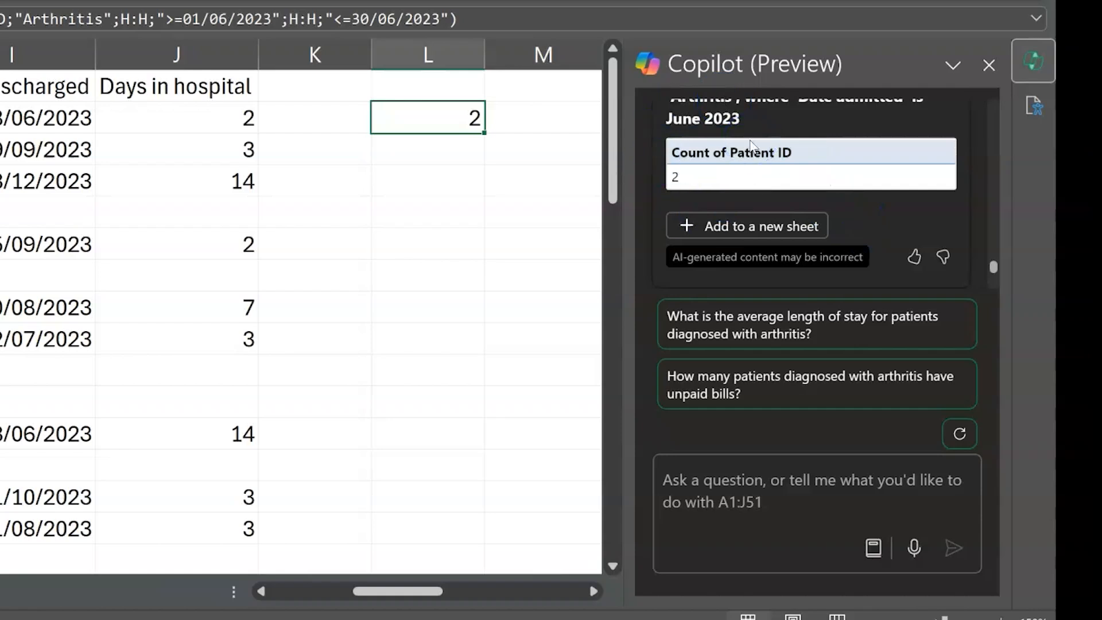
scroll(751, 145, "up", 1)
scroll(751, 141, "up", 1)
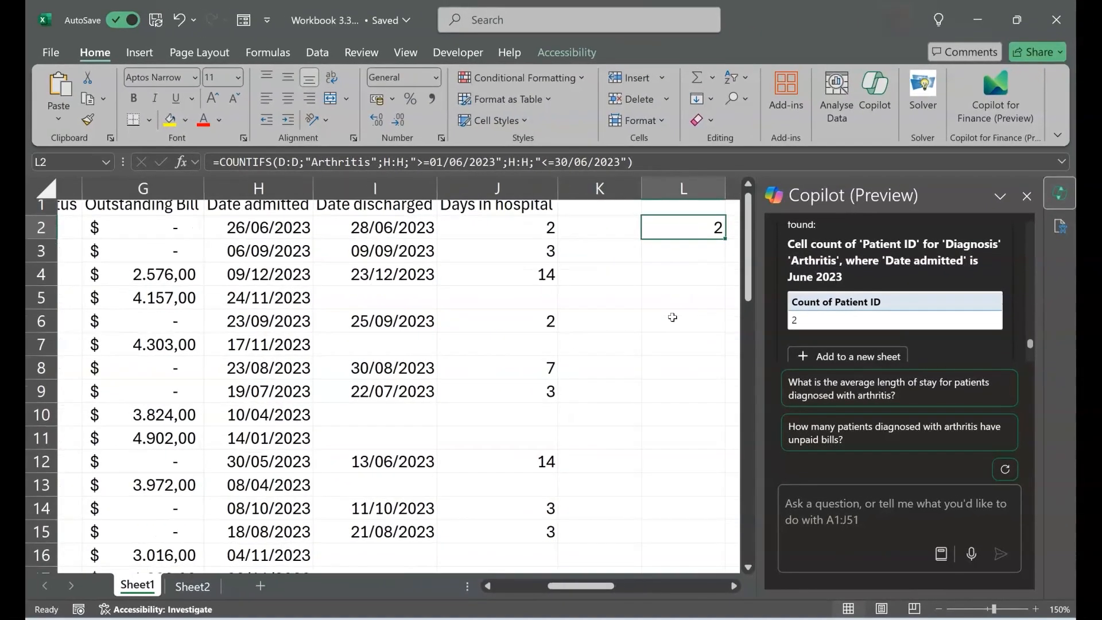
- Start a SUMIFS formula in cell M2 with the Outstanding Bill column G:G as the sum range
scroll(672, 318, "left", 3)
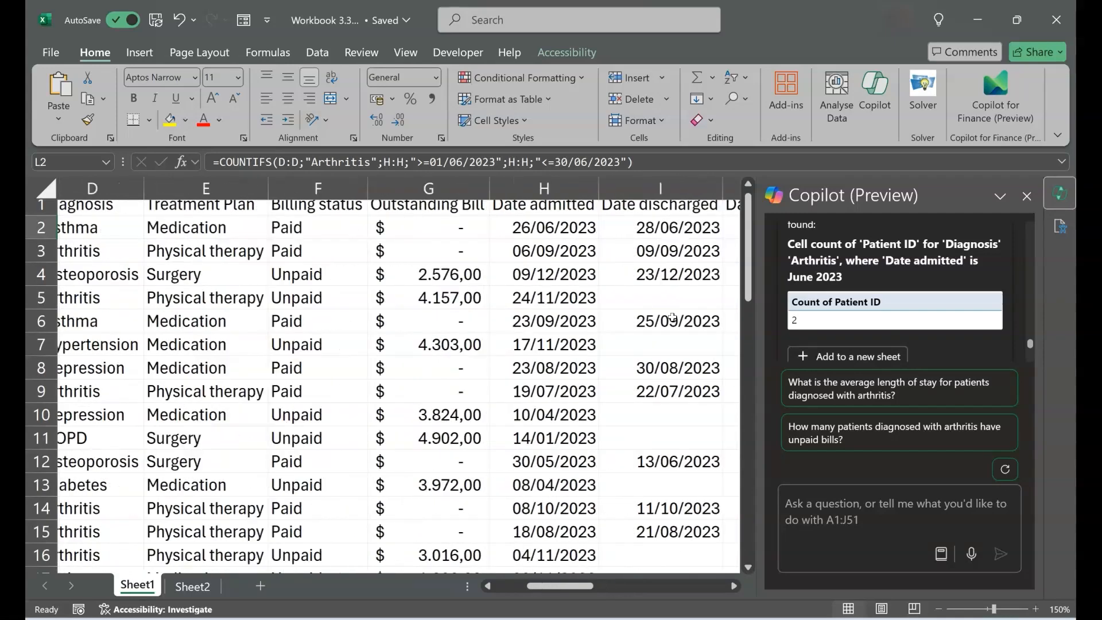
scroll(673, 317, "left", 2)
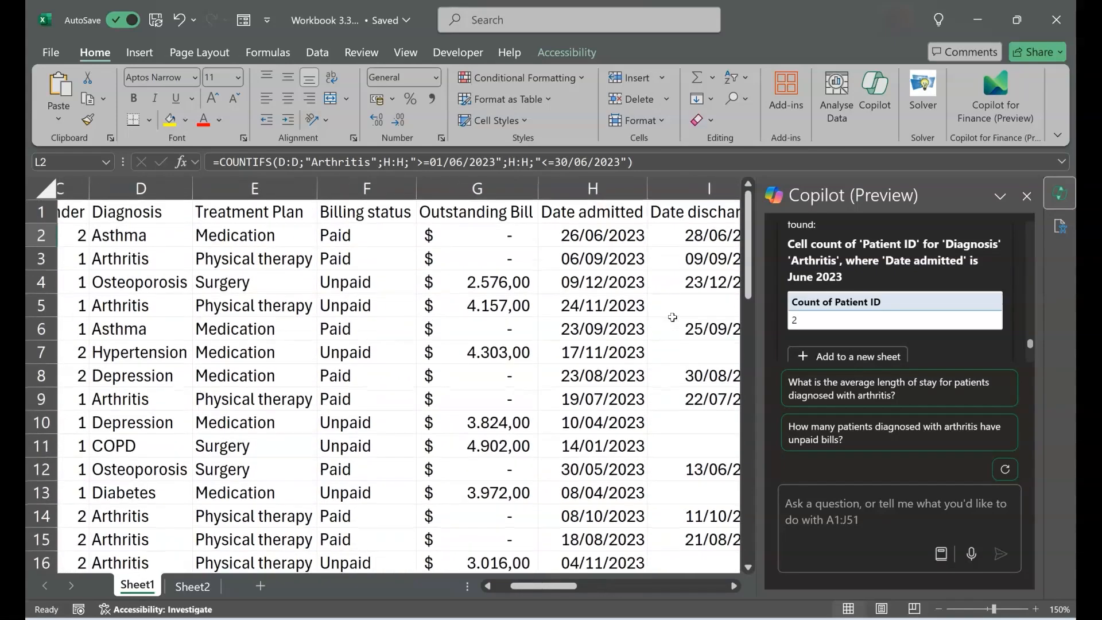
scroll(672, 318, "right", 5)
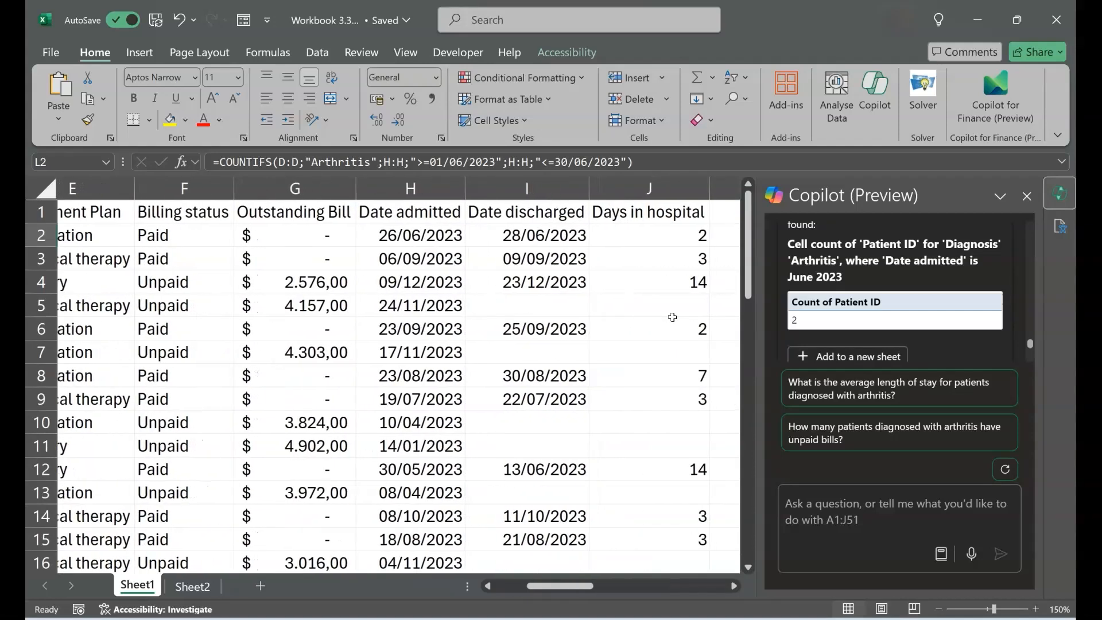
scroll(673, 318, "right", 1)
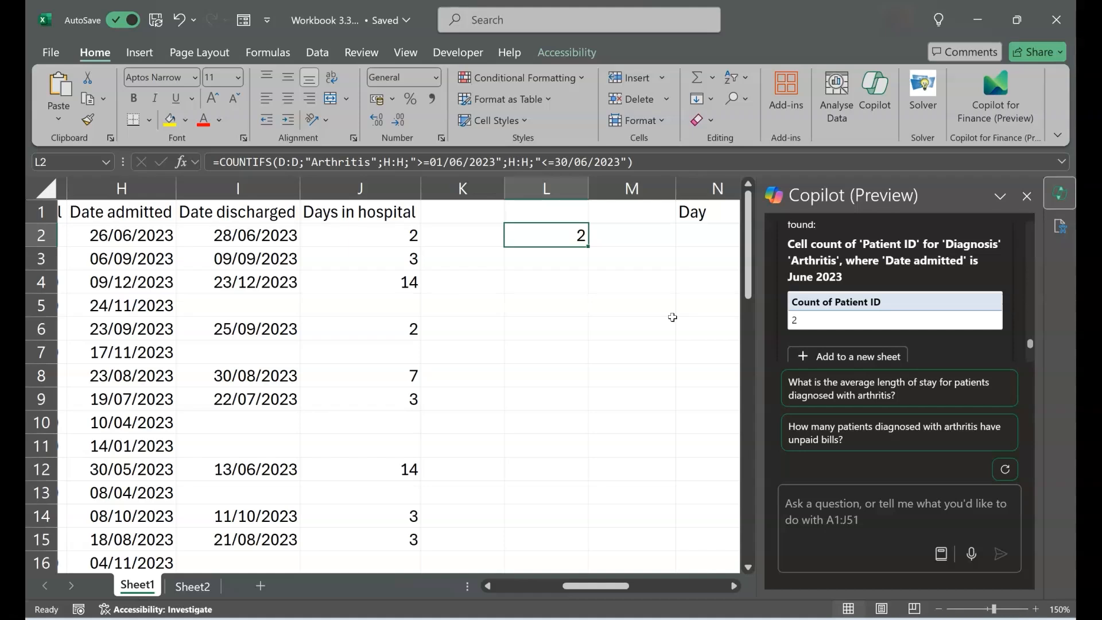
left_click(637, 233)
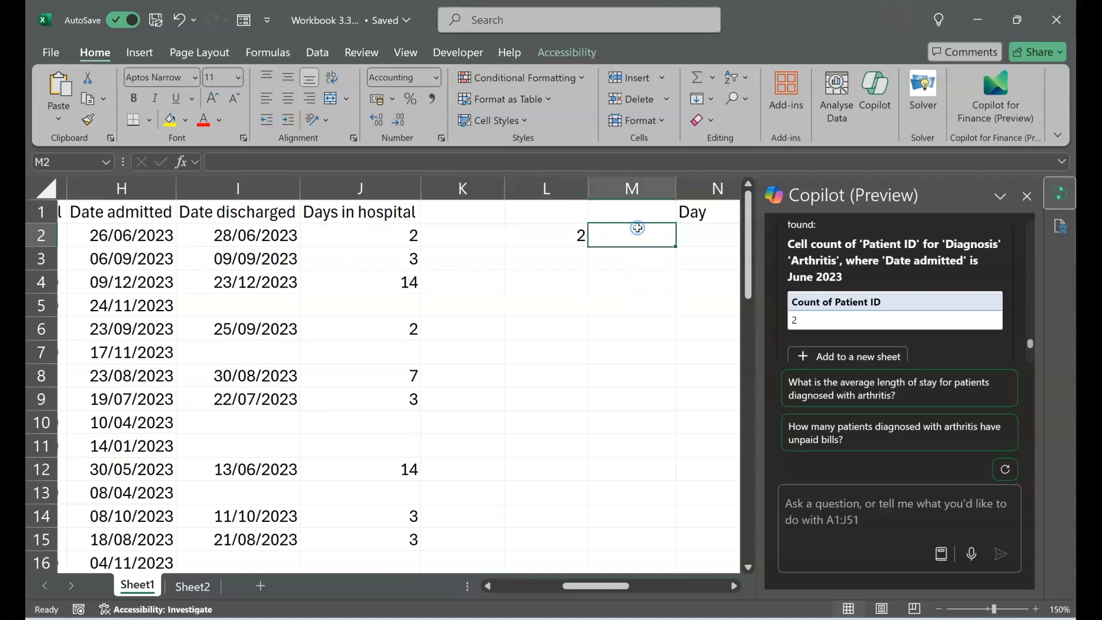
type("=sumifs")
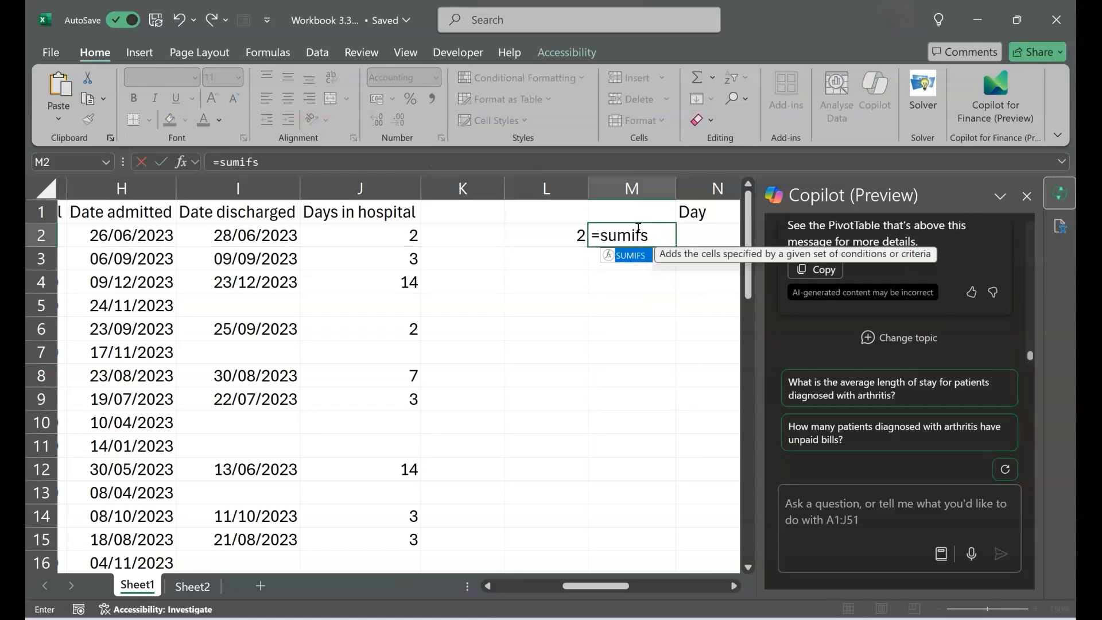
type("(")
scroll(374, 307, "left", 3)
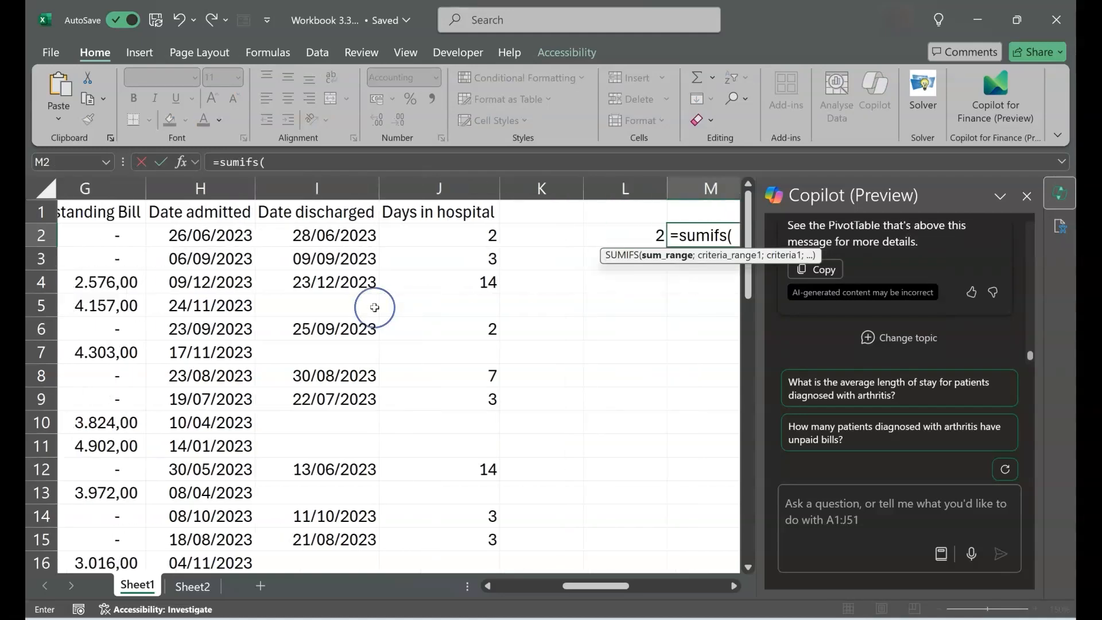
scroll(375, 307, "left", 2)
left_click(389, 188)
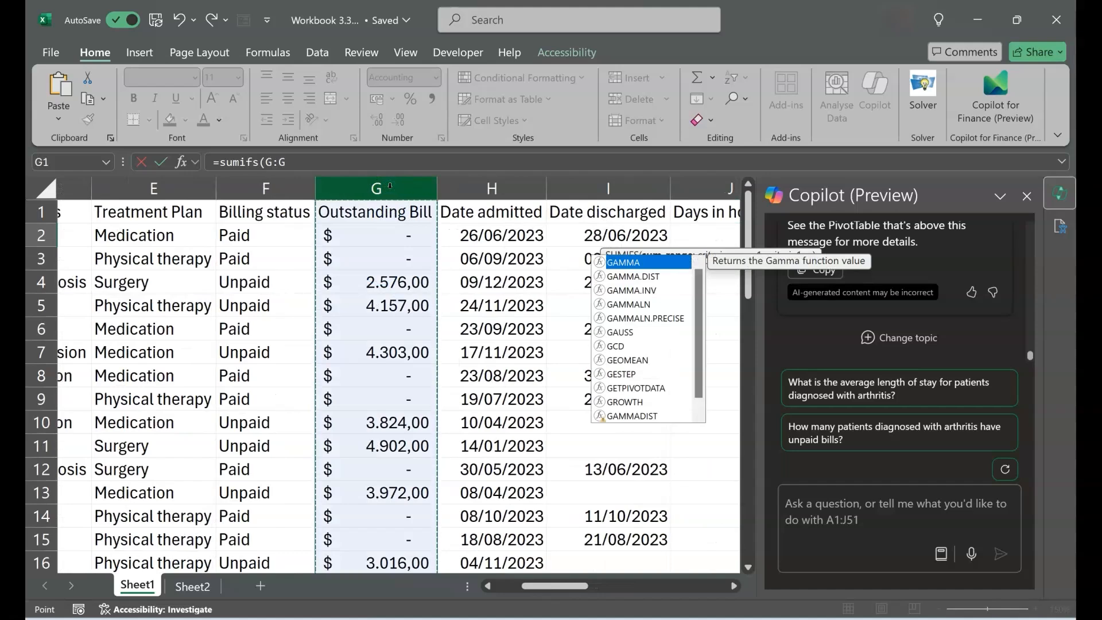
type(";")
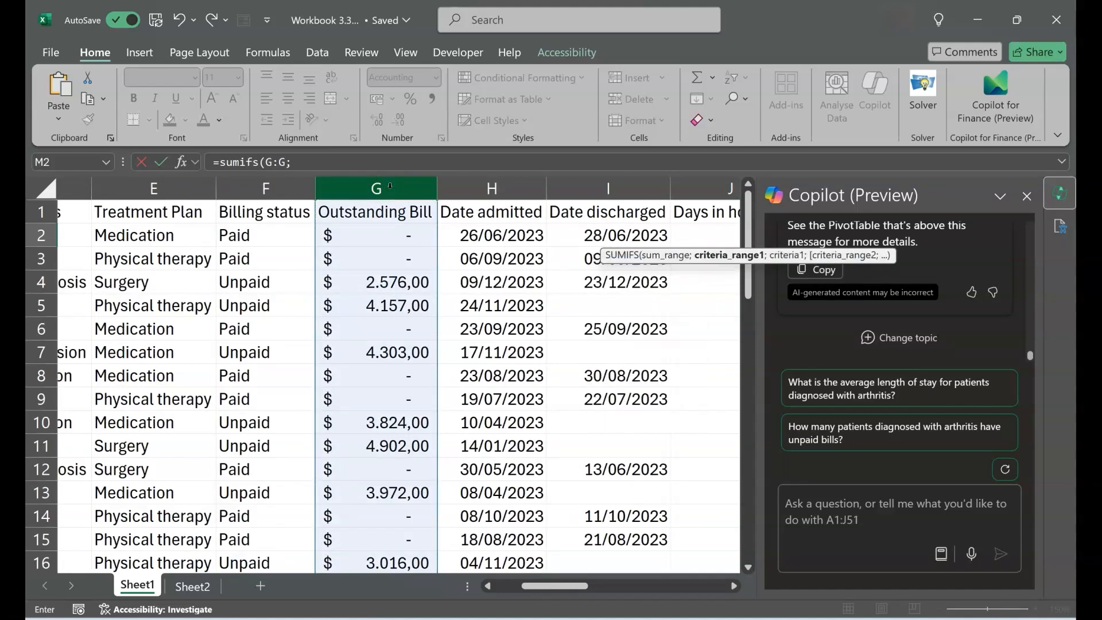
- Add the Treatment Plan column E:E as the first criteria range of the SUMIFS formula, with the criterion "Physical Therapy"
scroll(295, 234, "left", 3)
left_click(264, 186)
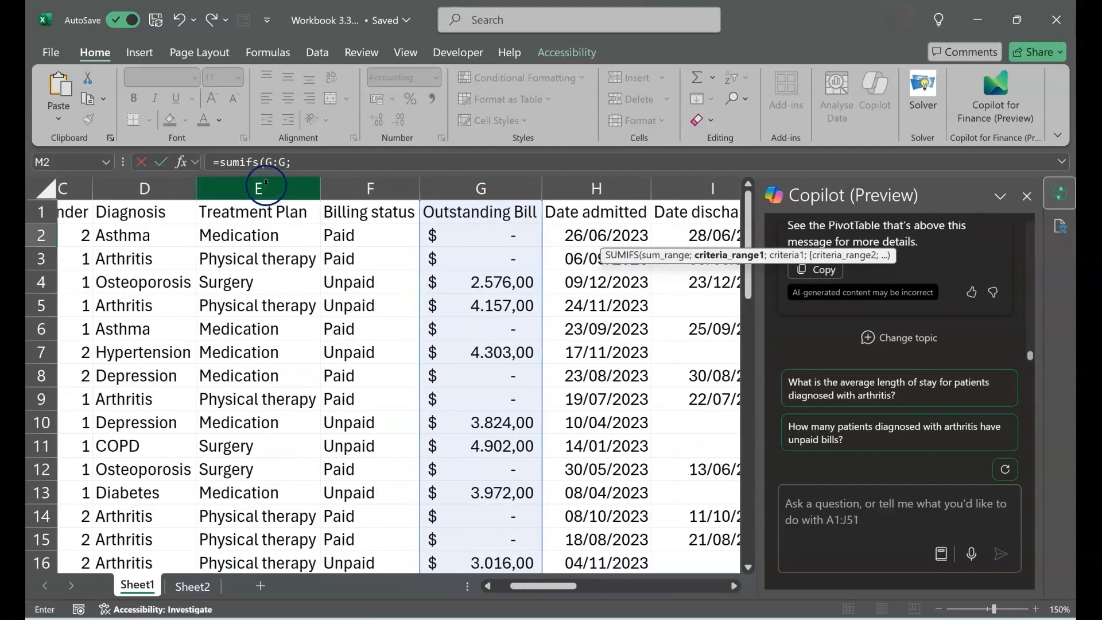
type(";")
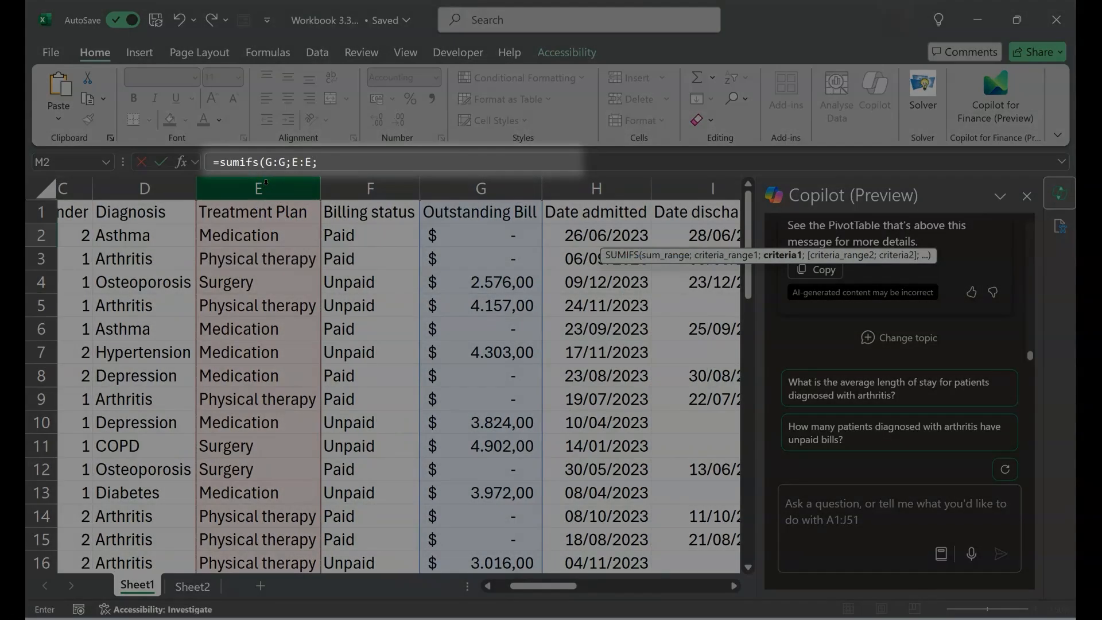
type("\"Physical Therapy\";")
- Add the Date admitted column H:H as the second criteria range with the criterion ">=01/11/2023" and enter the finished formula in M2
left_click(570, 189)
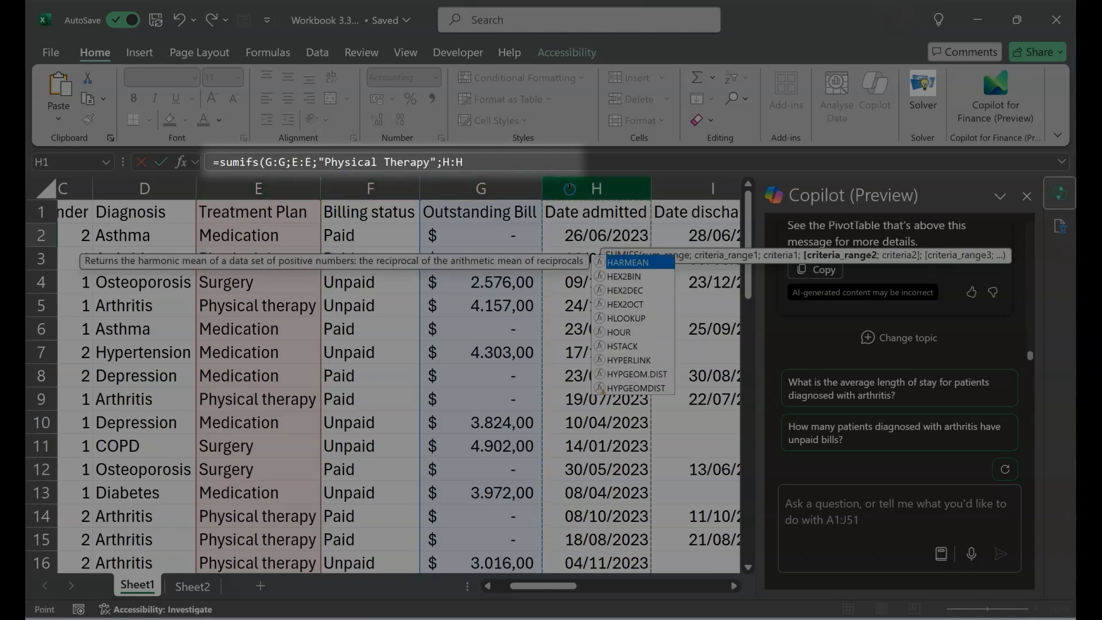
type(";\">=01")
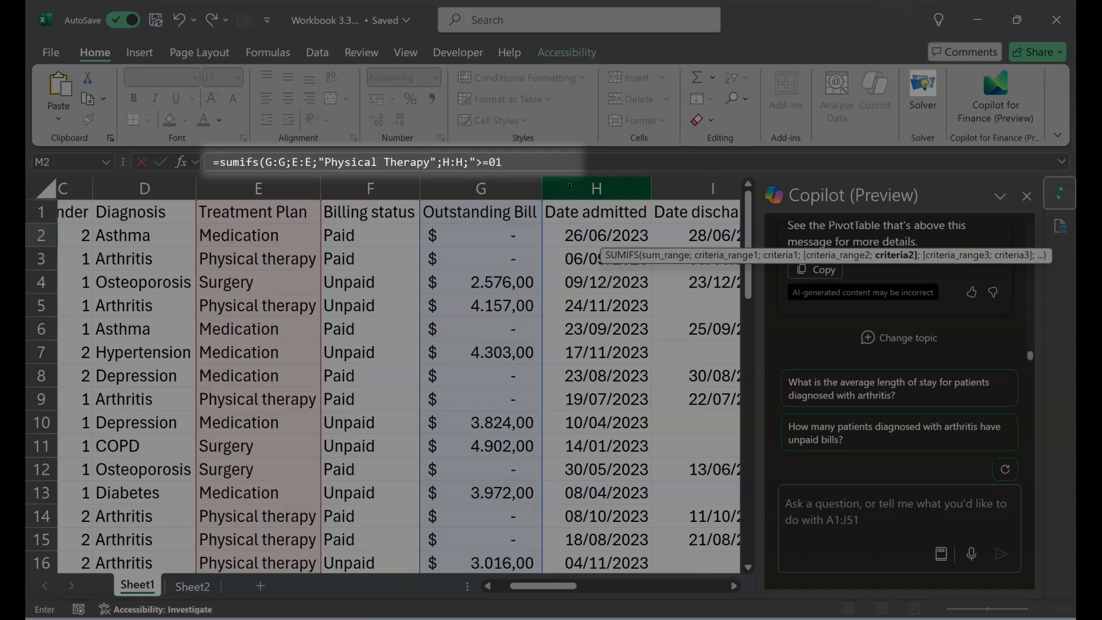
type("/2023\")")
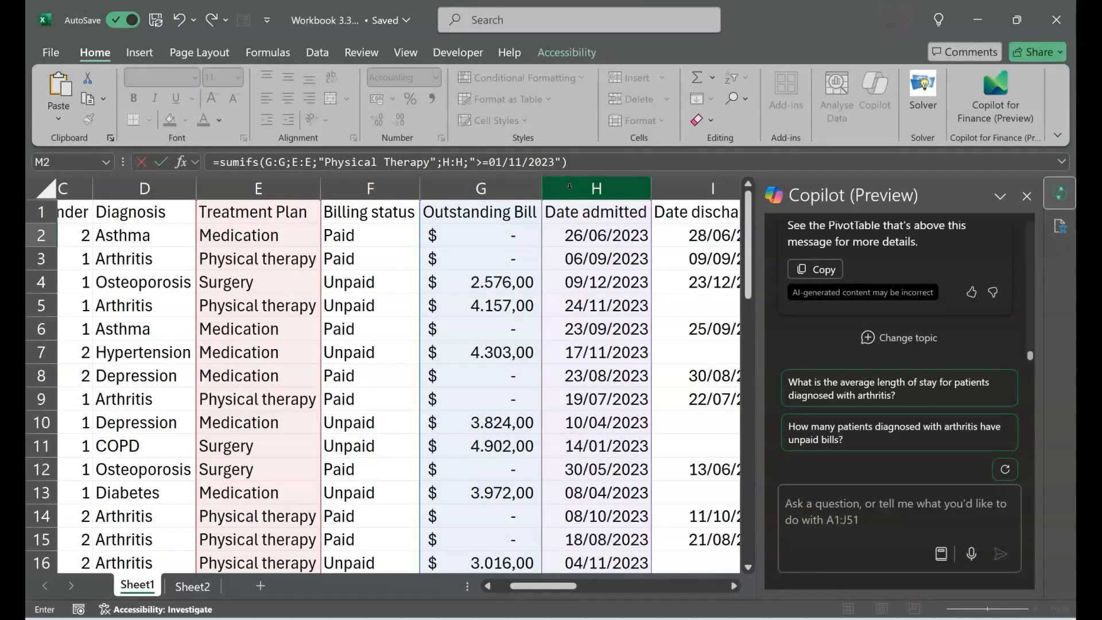
key("Return")
key("Up")
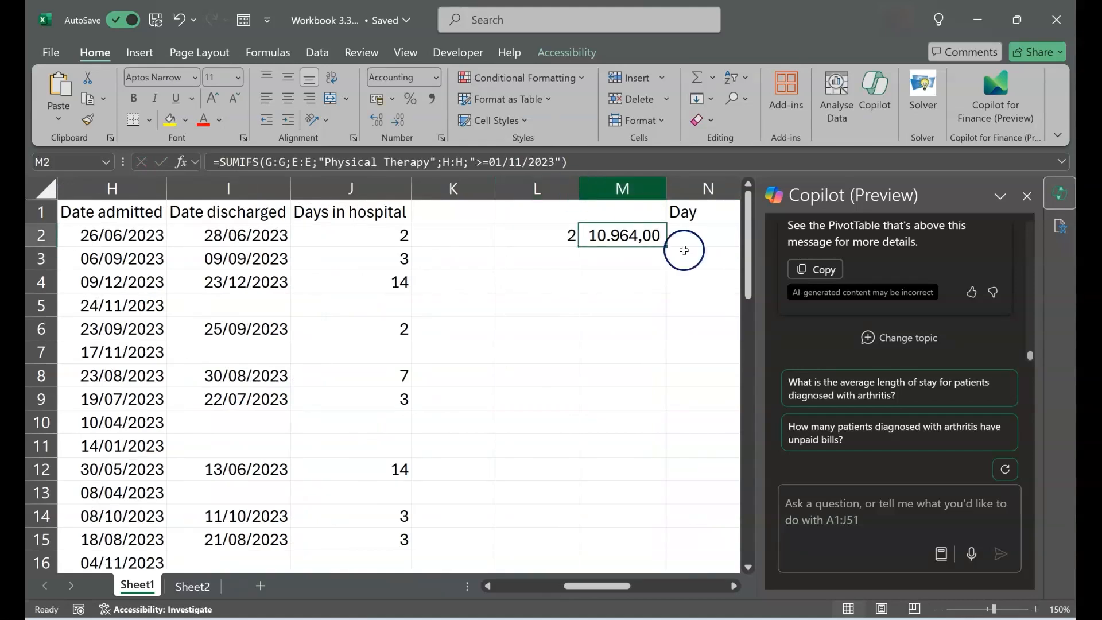
- Ask Copilot "Sum the outstanding bills for patients receiving physical therapy who were admitted after 1 Nov 2023" and review its suggested formula
left_click(855, 499)
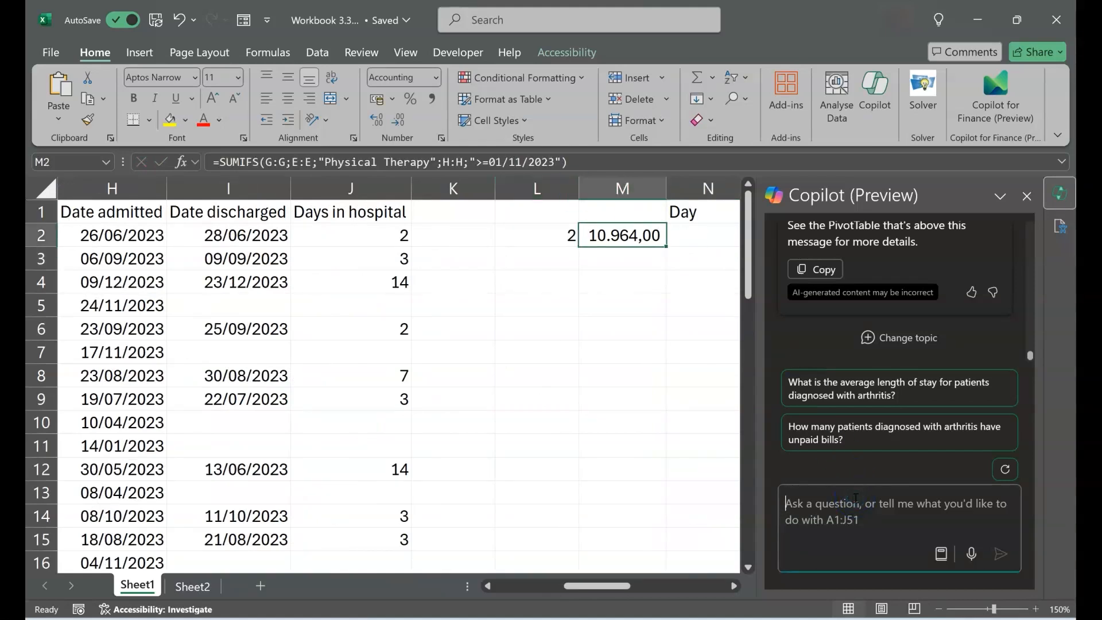
type("Sum the outstanding ")
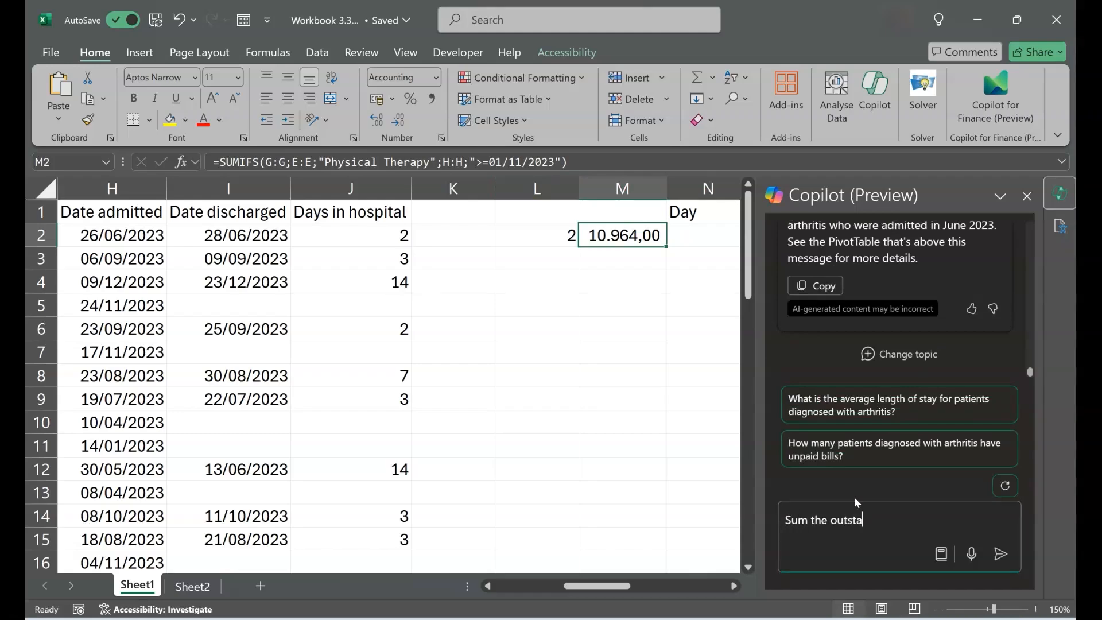
type("bills for")
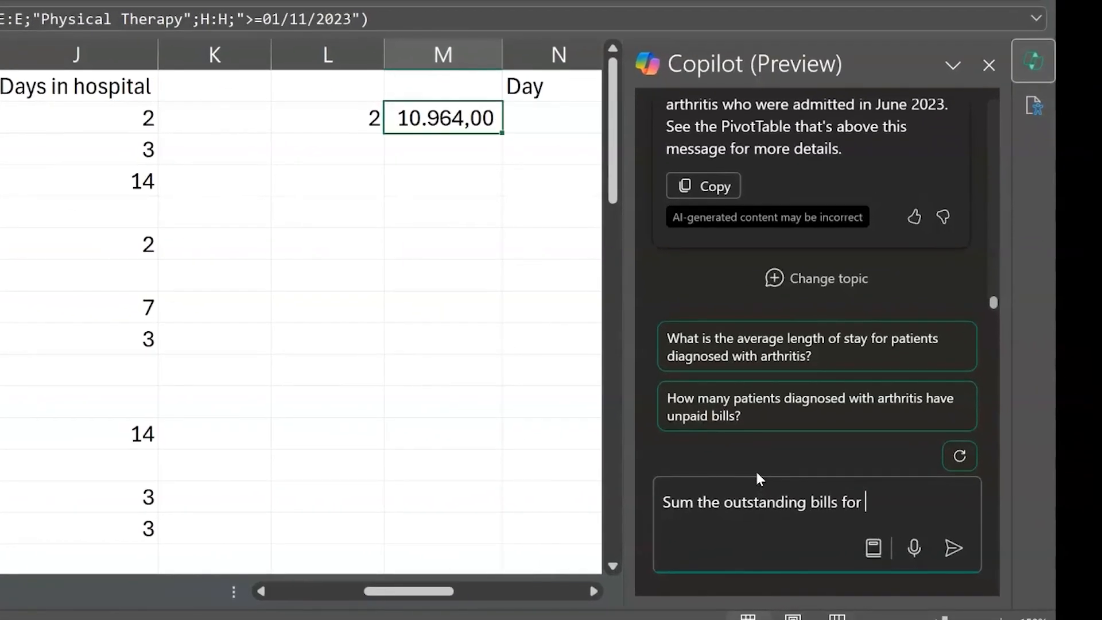
type(" patients recei")
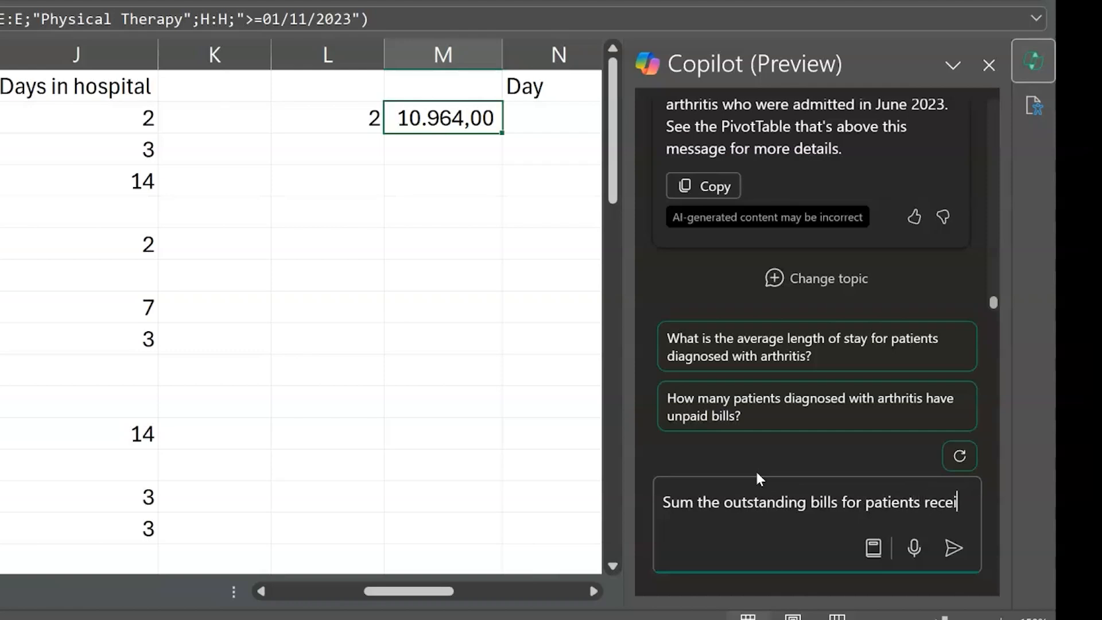
type("ving ph")
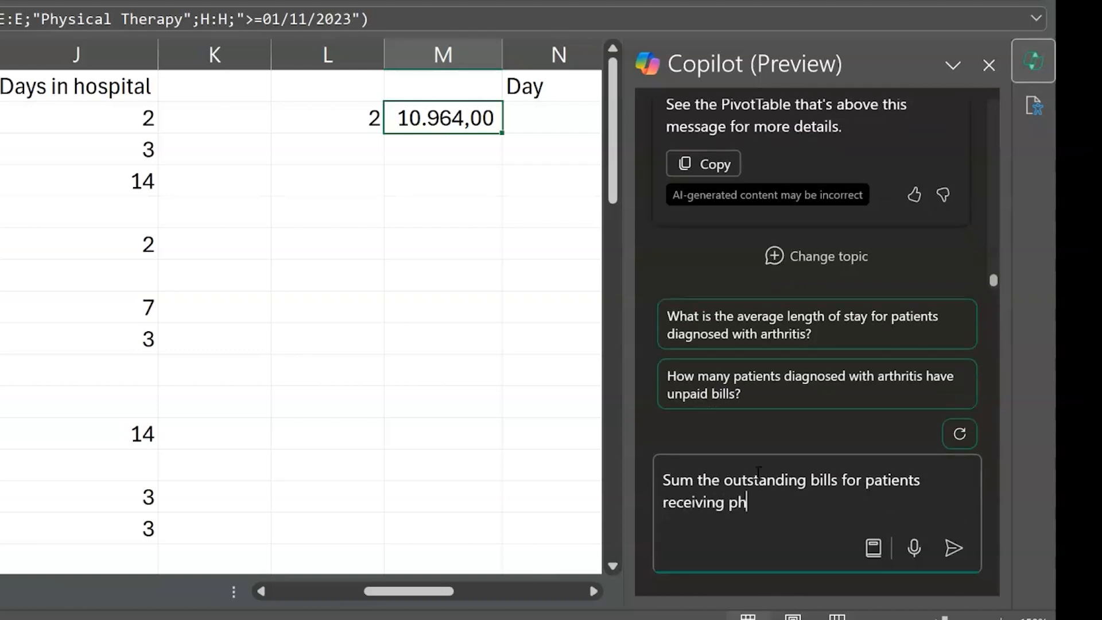
type("ysc")
type("al therpa")
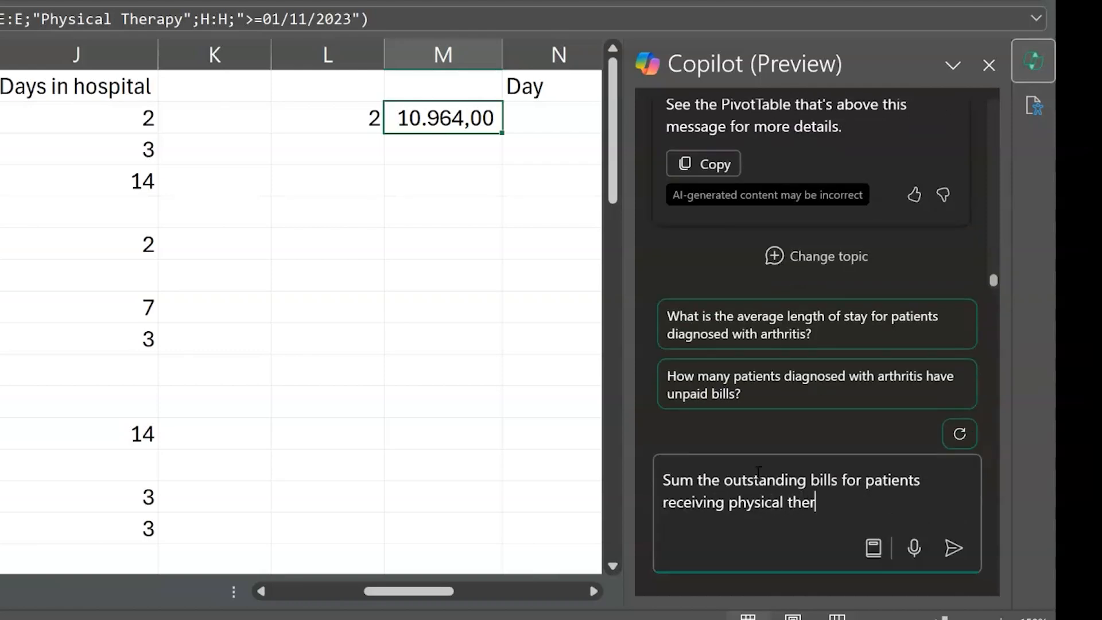
key("BackSpace")
key("BackSpace")
type("apy whp w")
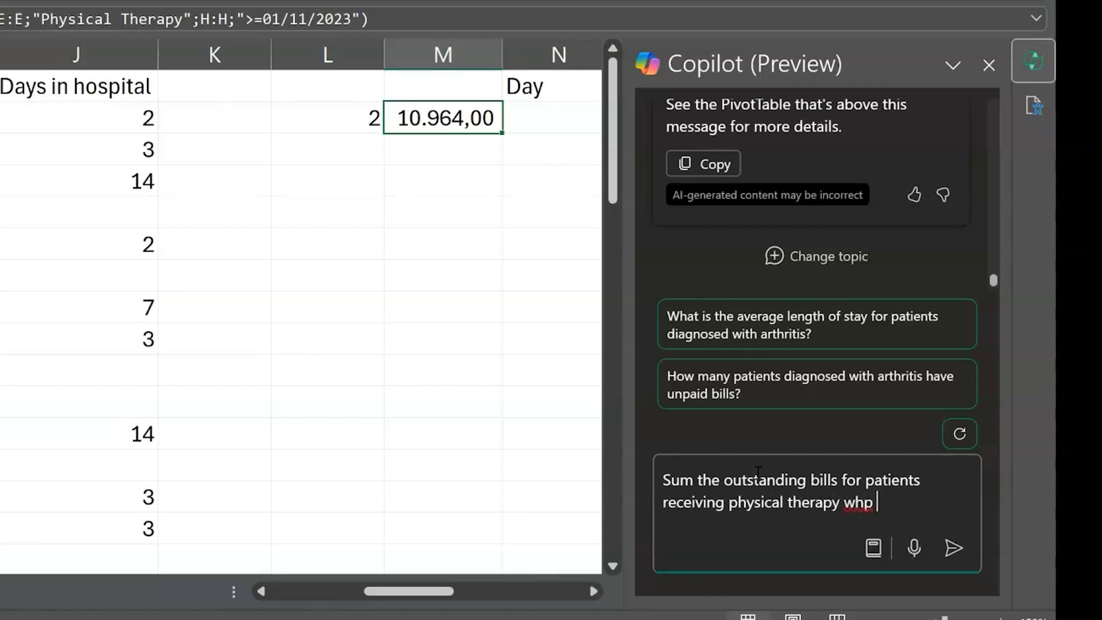
key("BackSpace")
key("BackSpace")
key("BackSpace")
type("o were ad,itt")
key("BackSpace")
key("BackSpace")
key("BackSpace")
key("BackSpace")
type("mit")
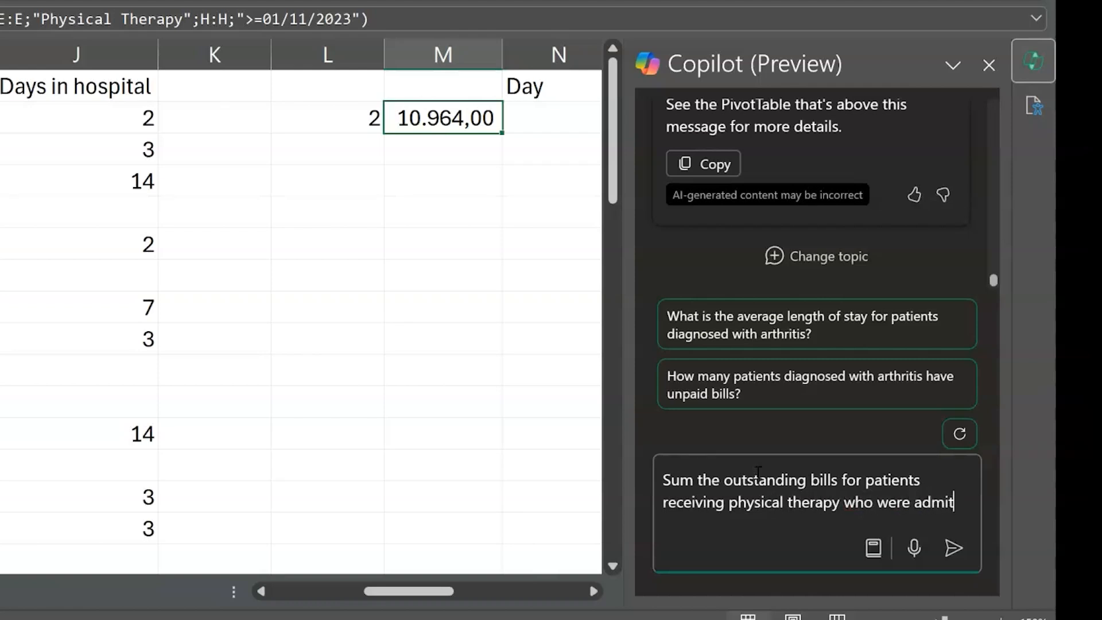
type("ted after 1 Nov 2023")
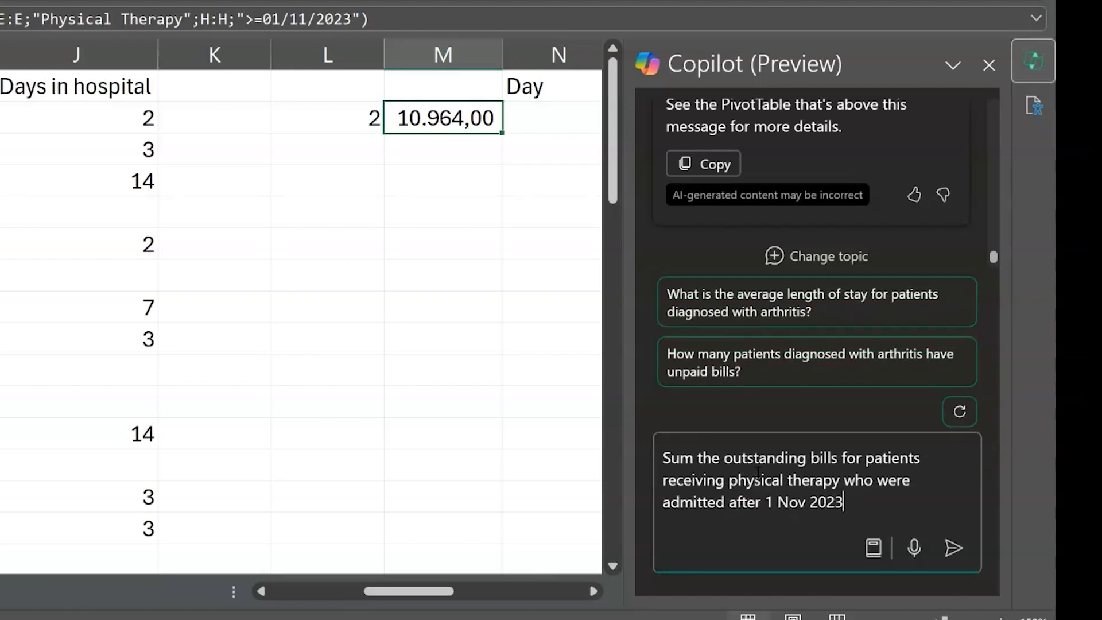
key("Return")
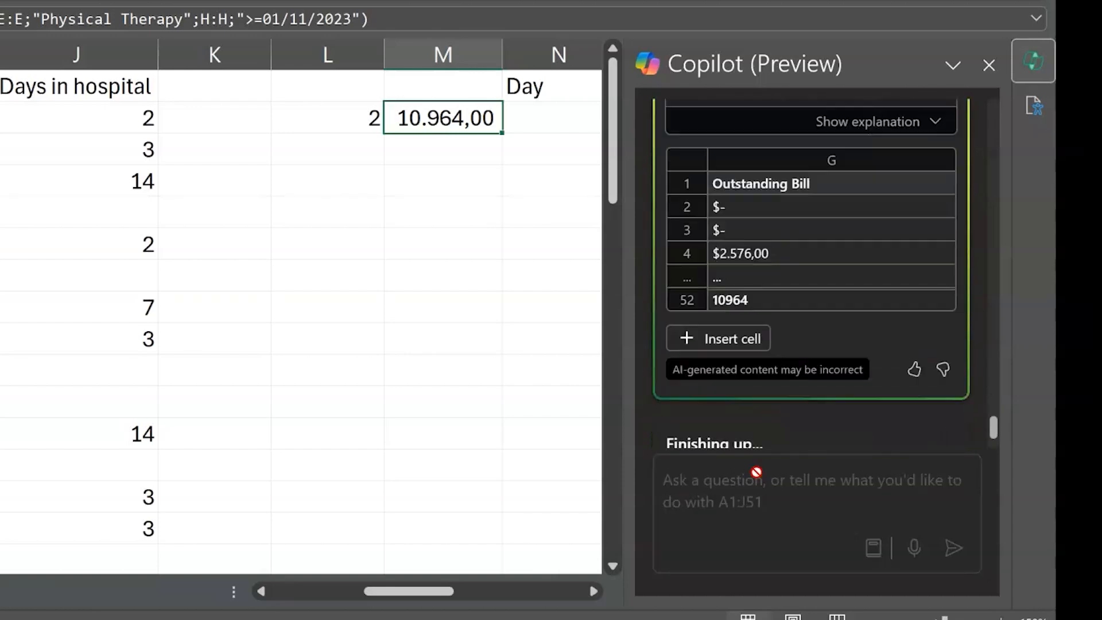
left_click(736, 436)
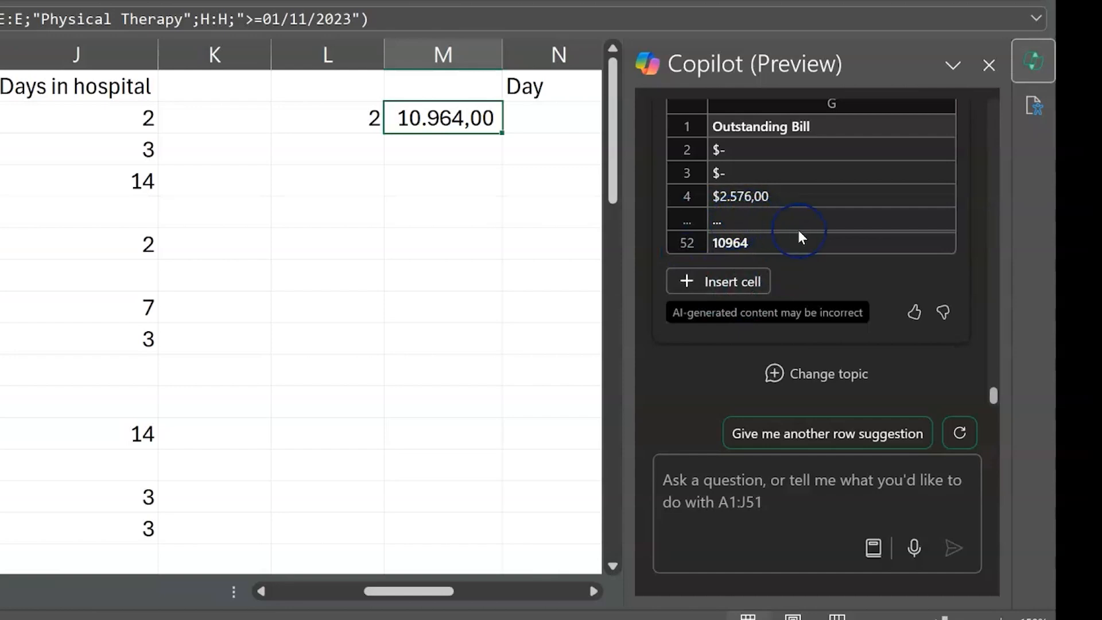
scroll(801, 236, "up", 3)
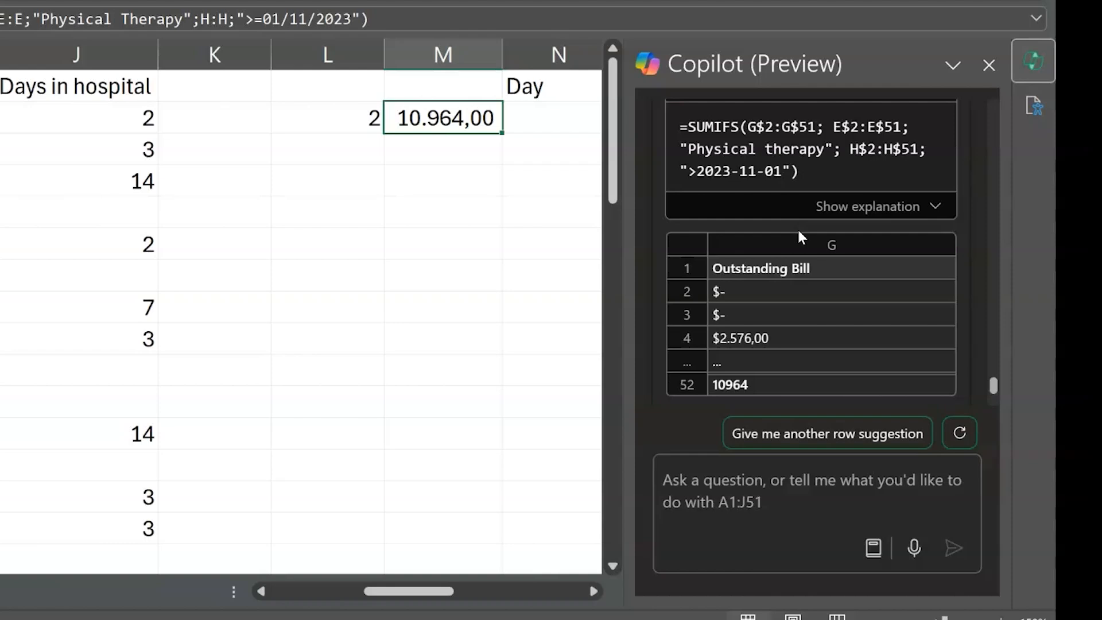
- Enter a DAY formula in cell N2 that extracts the day from the admission date in H2
left_click(511, 174)
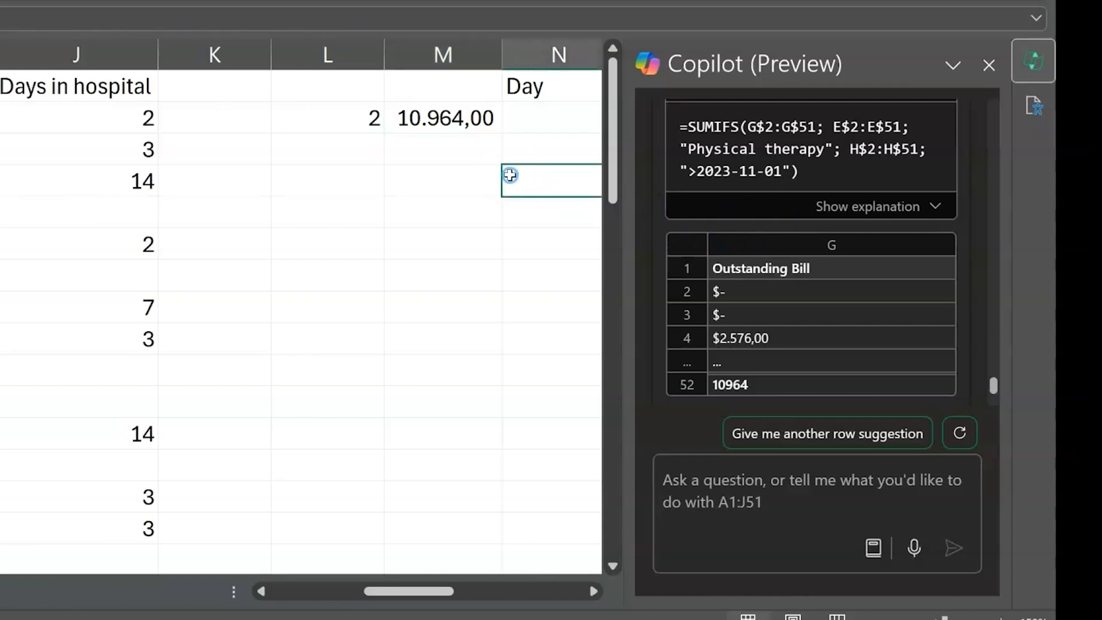
left_click(512, 132)
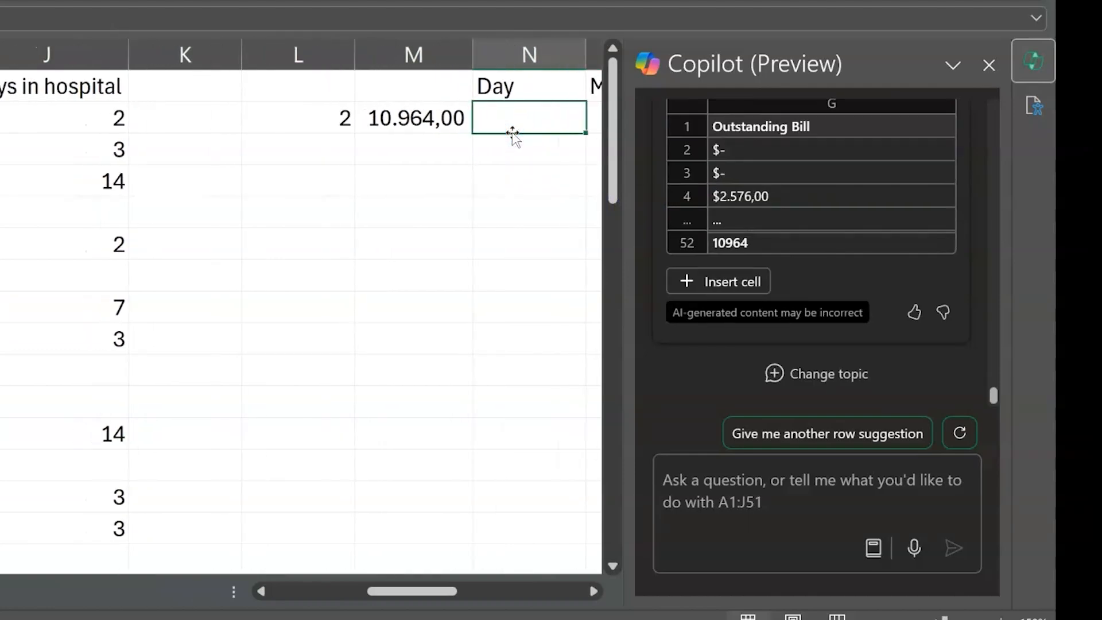
type("=d")
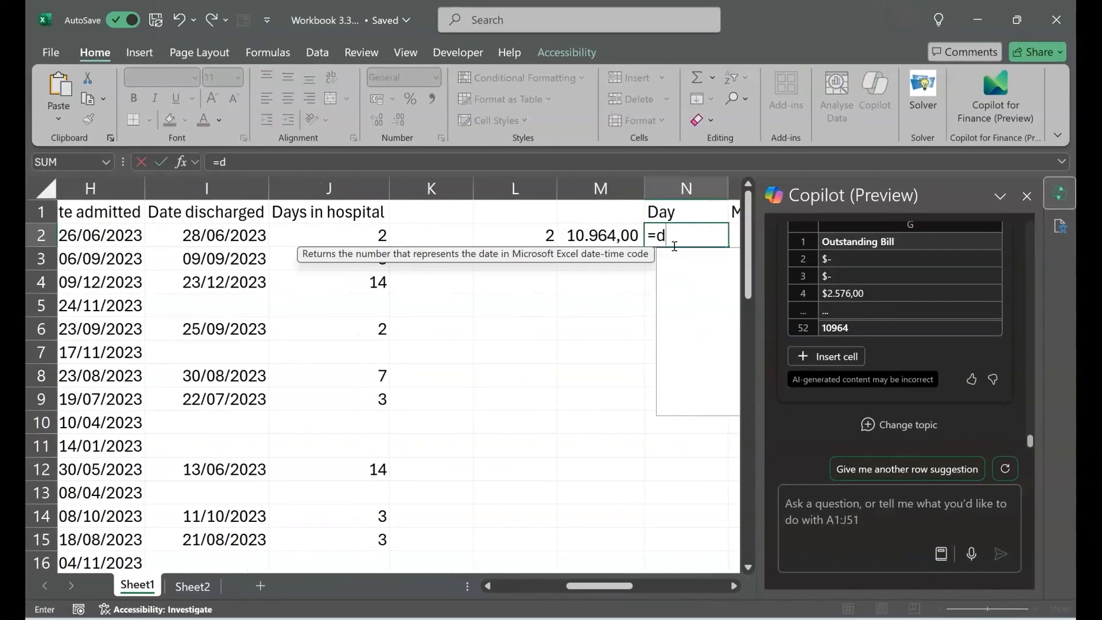
type("ay(")
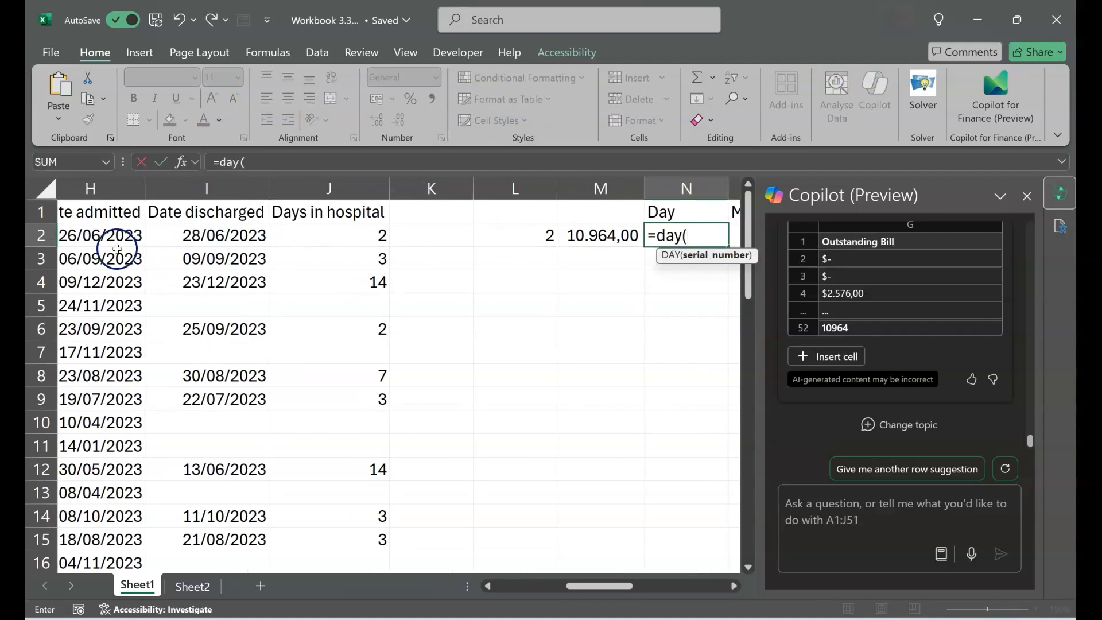
left_click(112, 235)
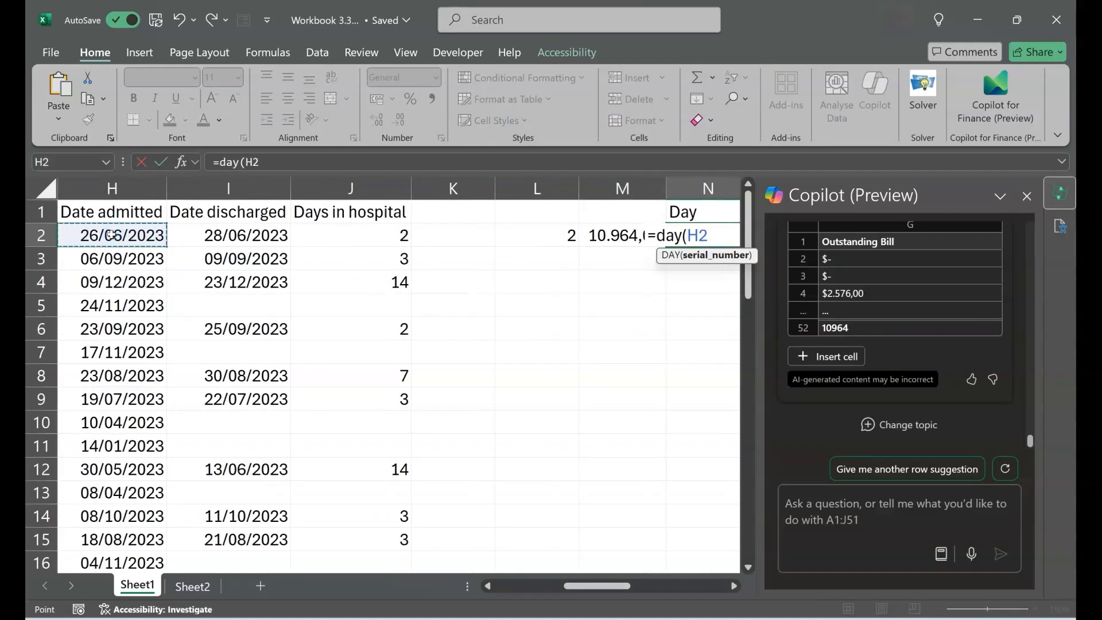
type(")")
key("Return")
key("Up")
- Enter a MONTH formula in cell O2 that extracts the month from the admission date in H2
key("Right")
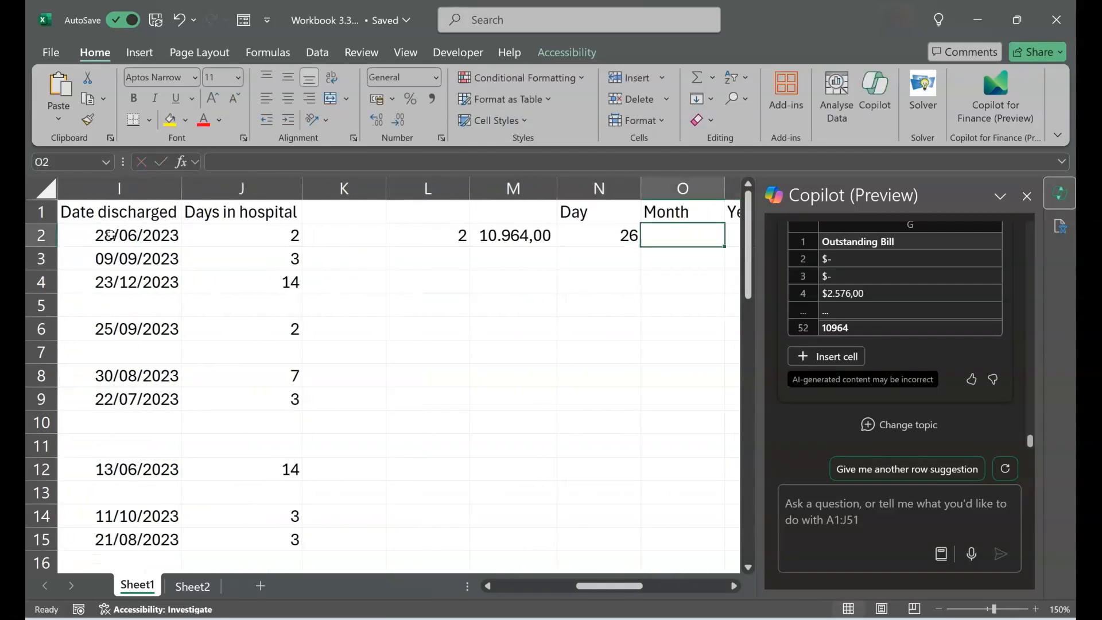
type("=month(")
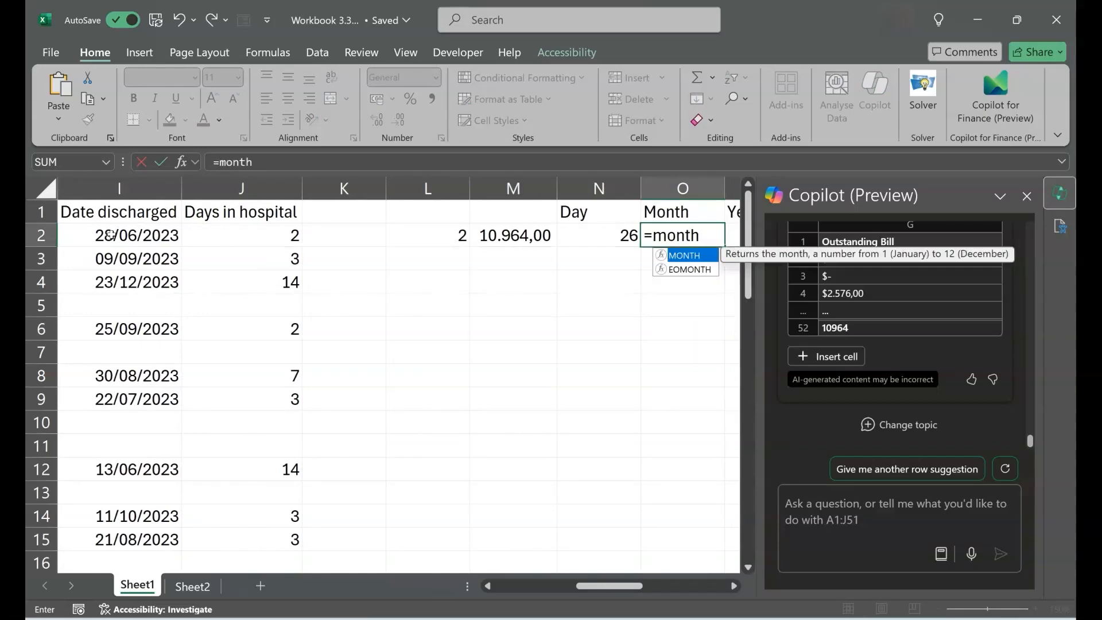
key("Left")
key("Left")
key("Left")
key("Left")
key("Left")
key("Left")
key("Left")
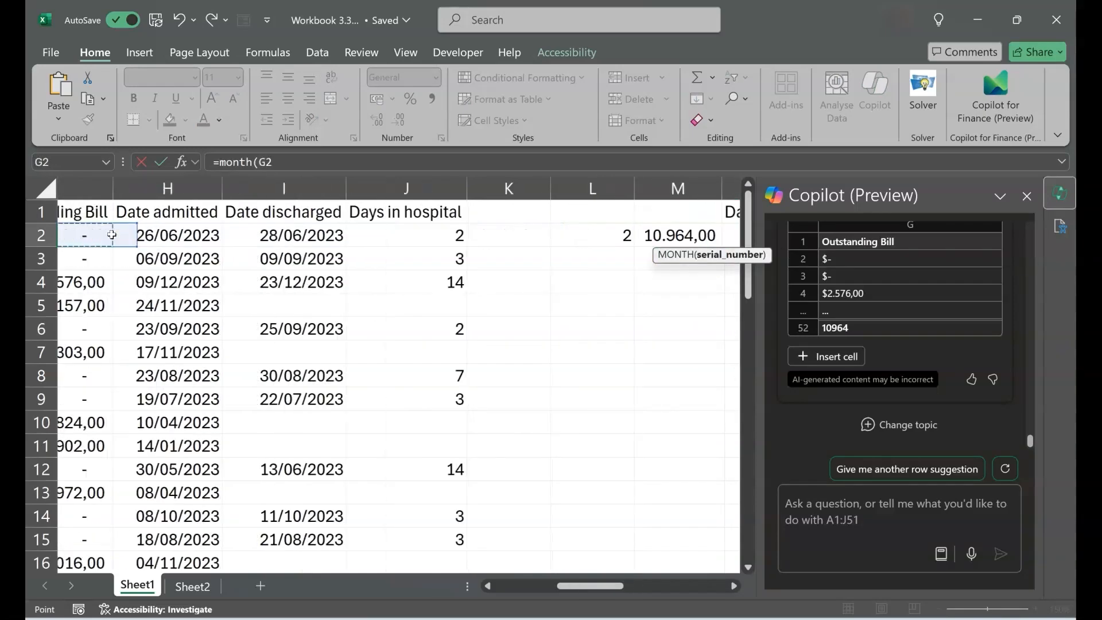
key("Return")
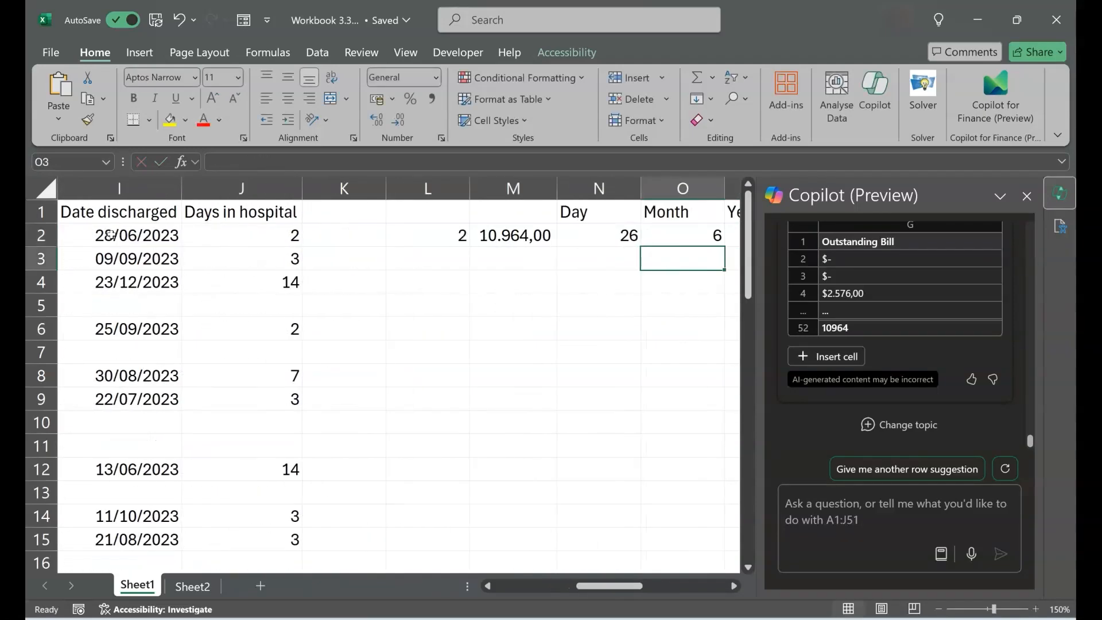
- Enter a YEAR formula in cell P2 that extracts the year from the admission date in H2
key("Up")
key("Right")
type("=year(")
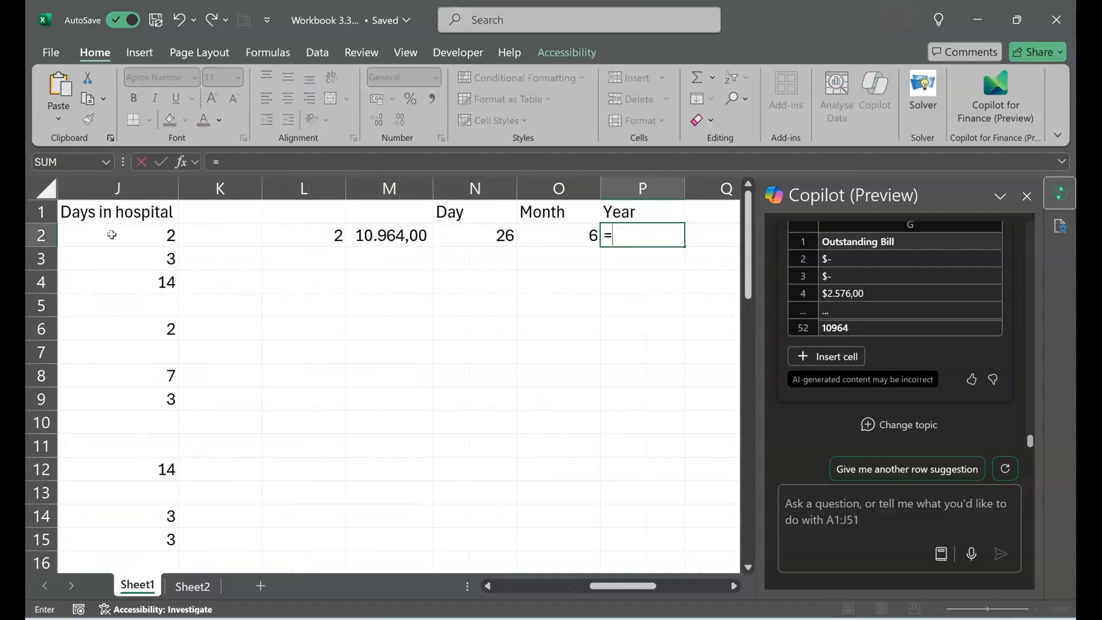
key("Left")
key("Left")
key("Left")
key("Left")
key("Left")
key("Left")
key("Left")
key("Left")
key("Return")
key("Up")
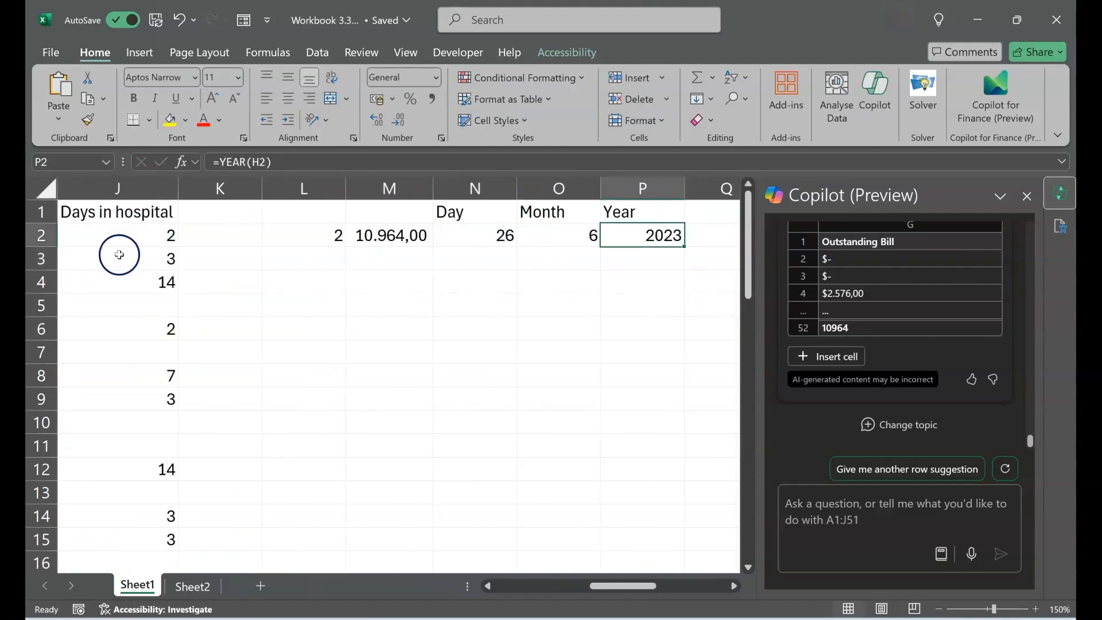
- Enter a formula in cell W2 that subtracts the surgery start time in U2 from the surgery end time in V2
scroll(172, 347, "right", 2)
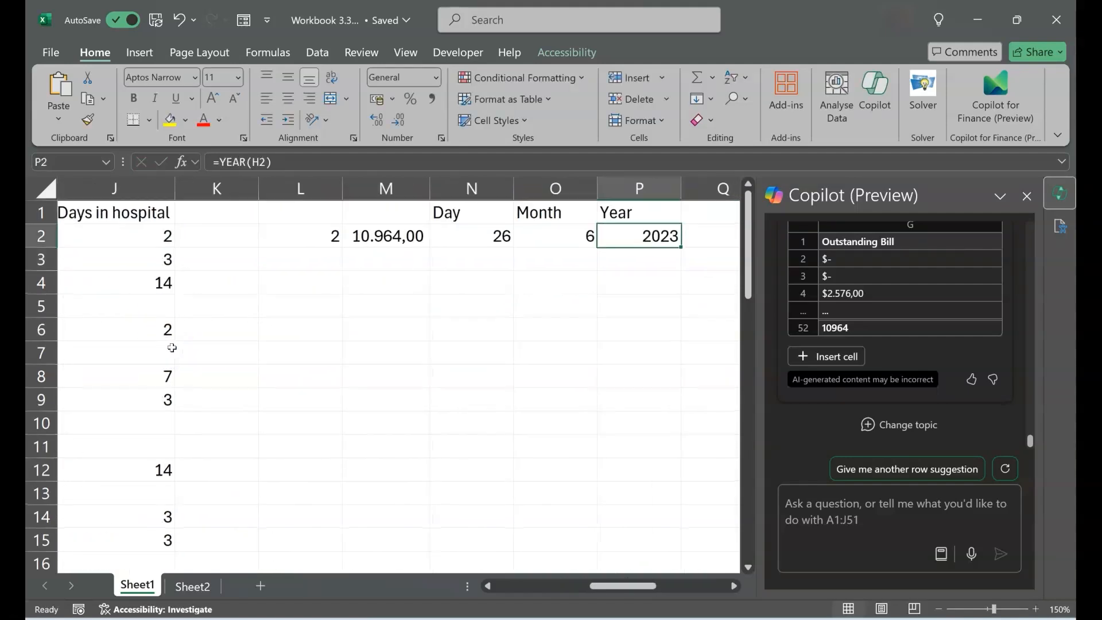
scroll(172, 348, "right", 6)
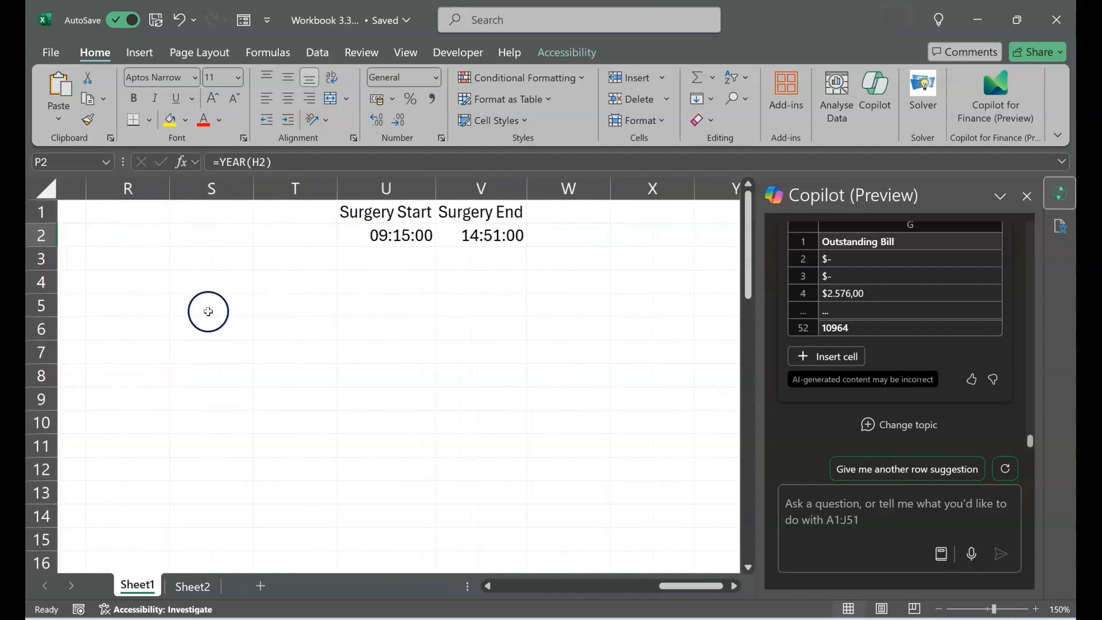
left_click(382, 217)
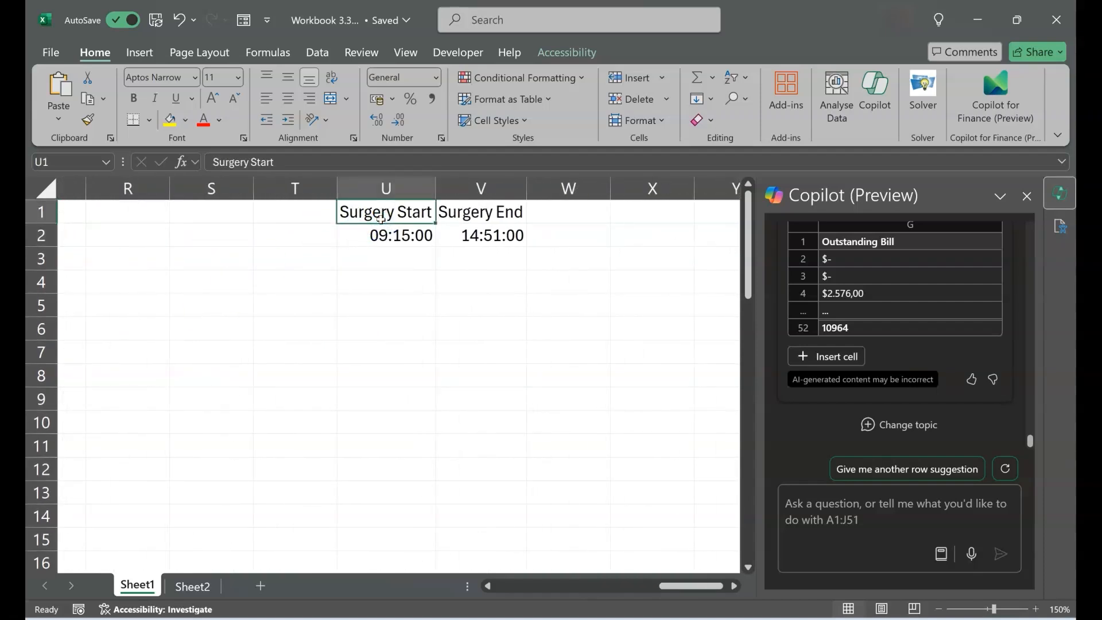
key("Right")
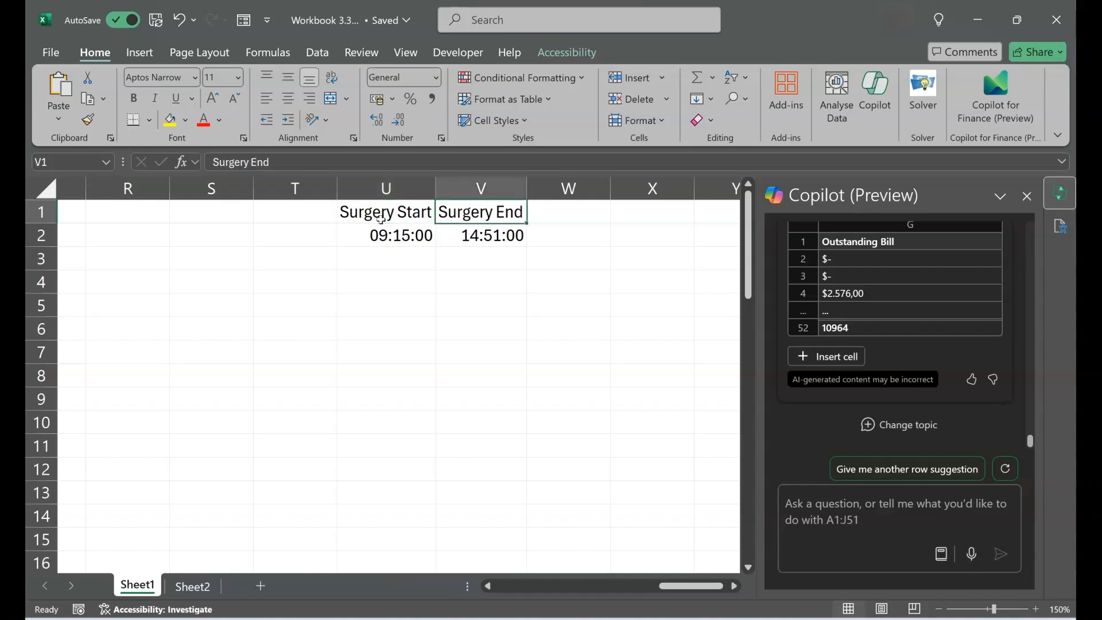
key("Down")
key("Right")
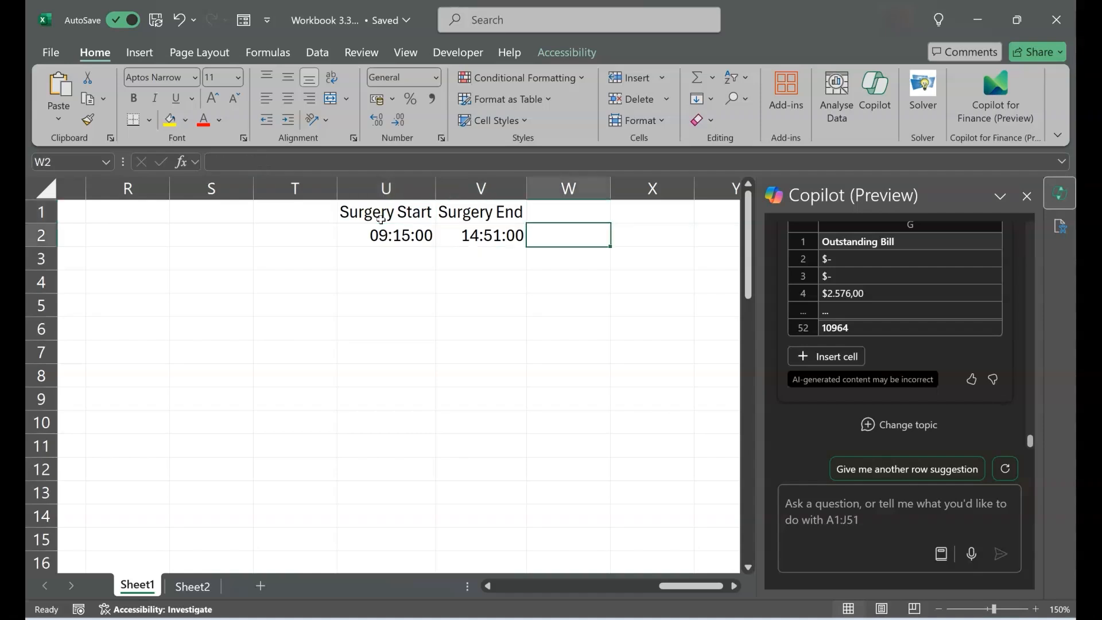
type("=")
key("Left")
type("-")
key("Left")
key("Left")
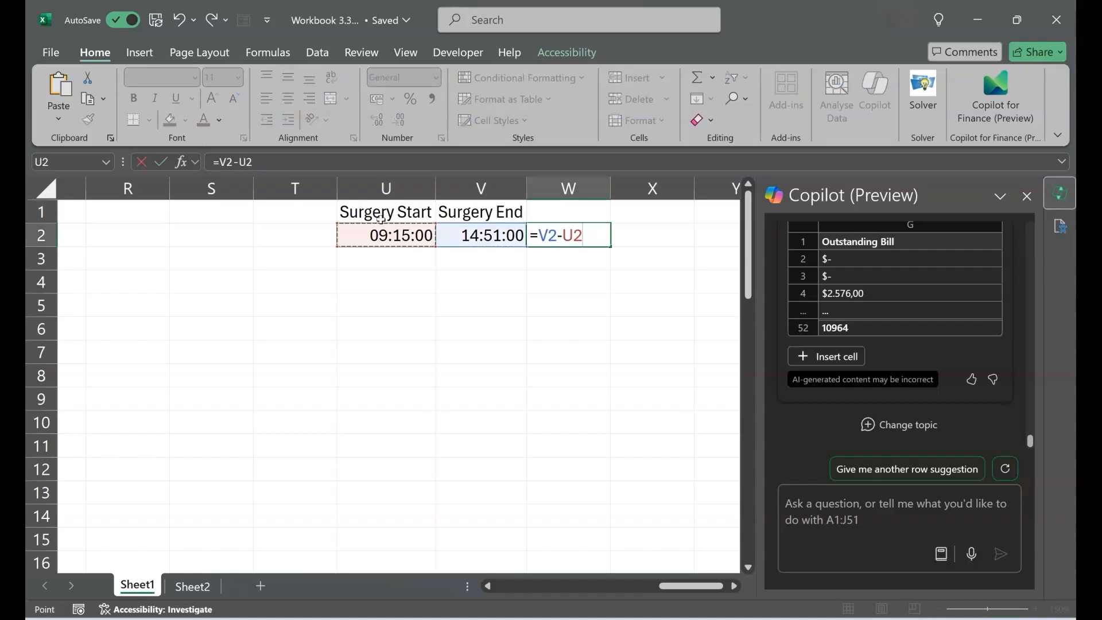
key("Return")
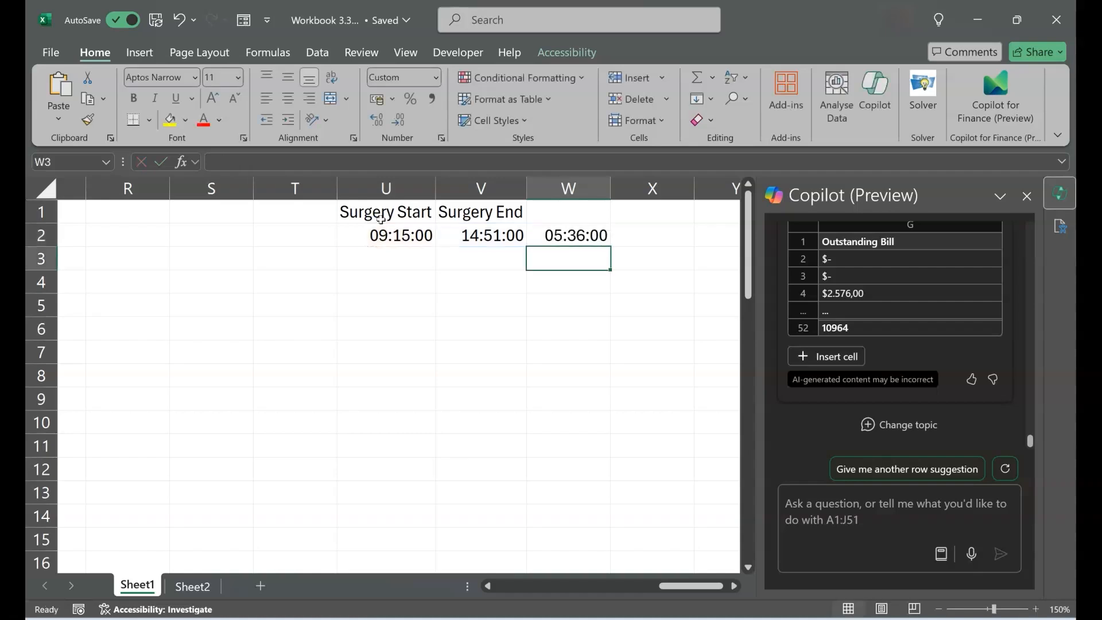
key("Up")
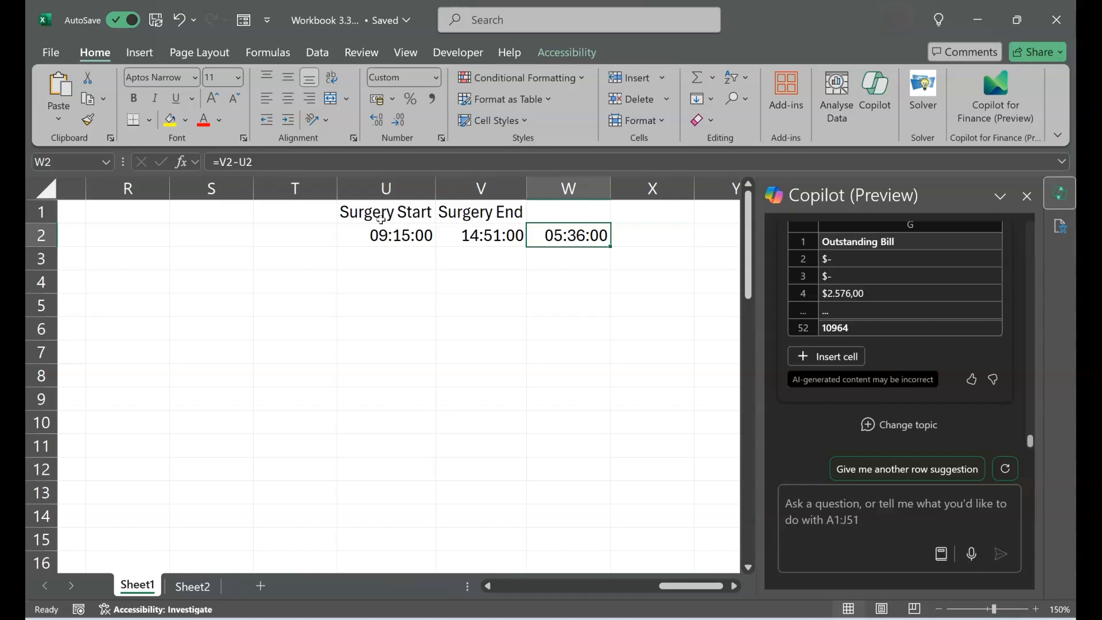
- Ask Copilot "Extract the day of the week from the admission date"
left_click(804, 503)
type("Extract th")
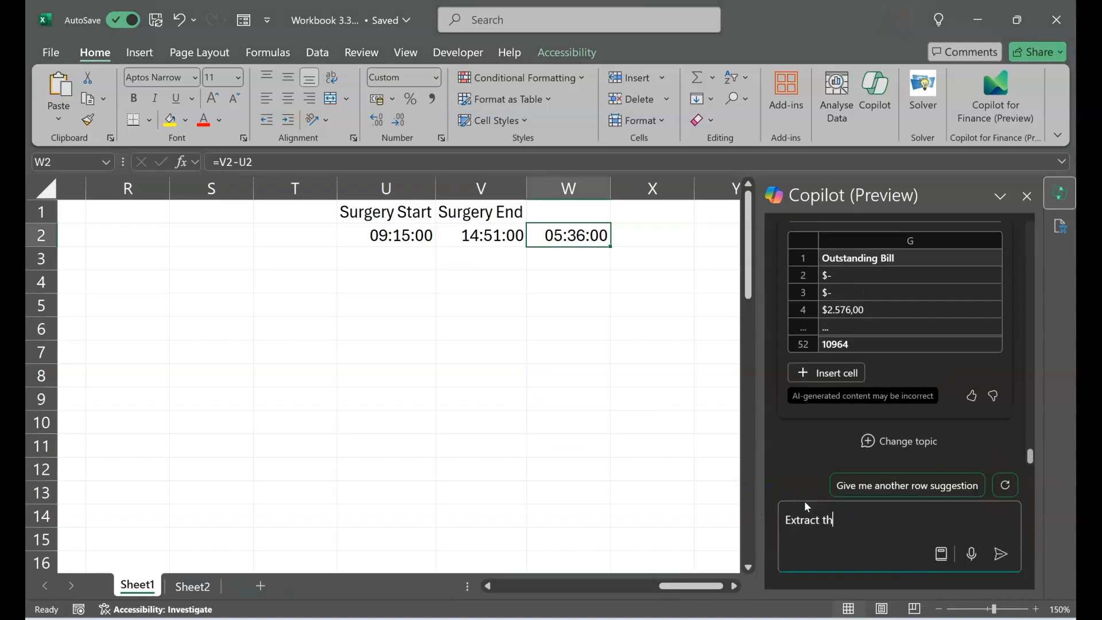
type("e day of the week fro")
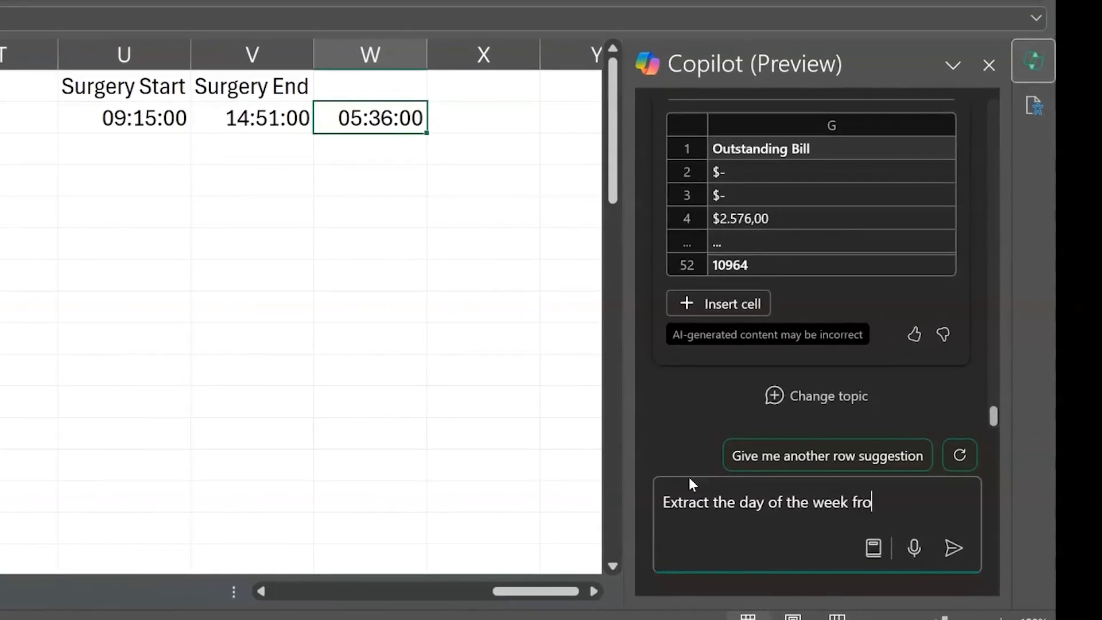
type("m the admission date")
key("Return")
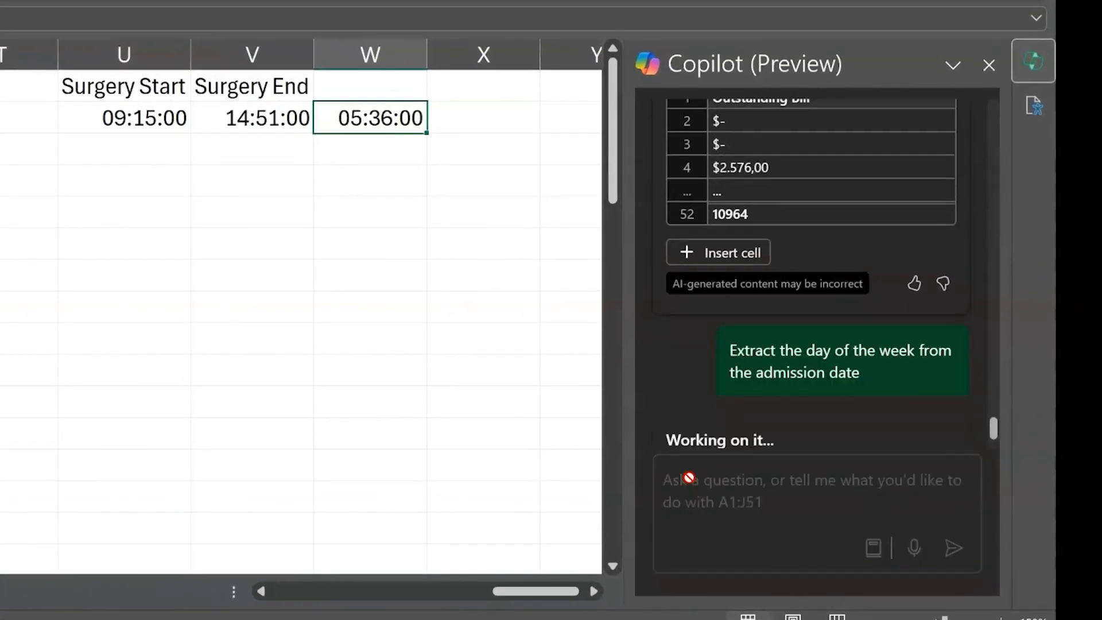
- Insert Copilot's suggested admission weekday column beside the days in hospital and check the formula in K22
scroll(214, 418, "left", 5)
scroll(214, 417, "right", 1)
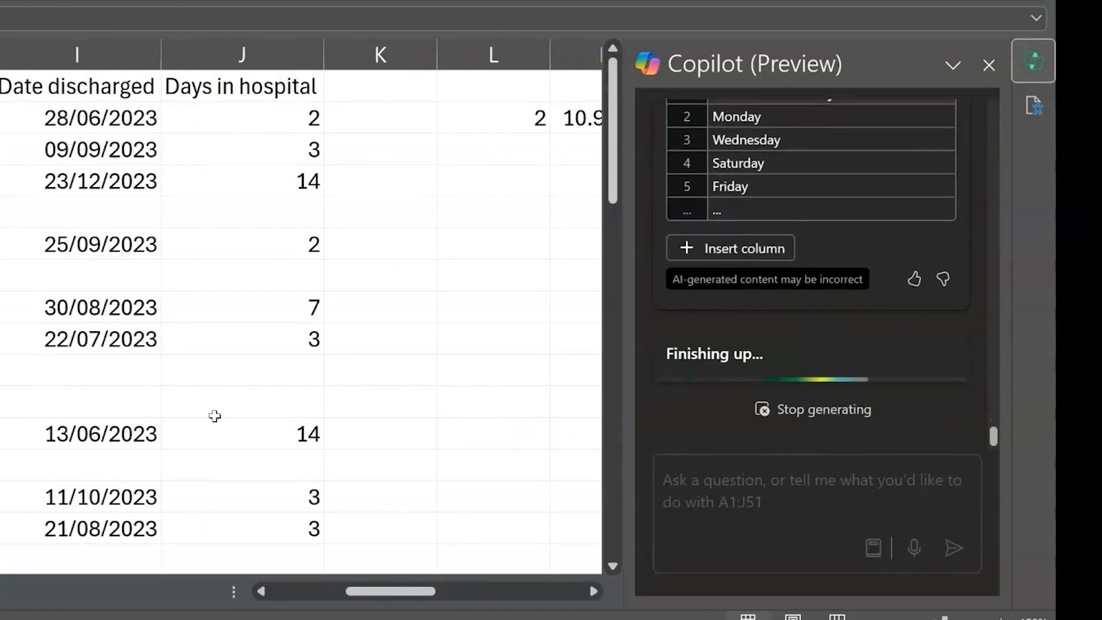
left_click(743, 249)
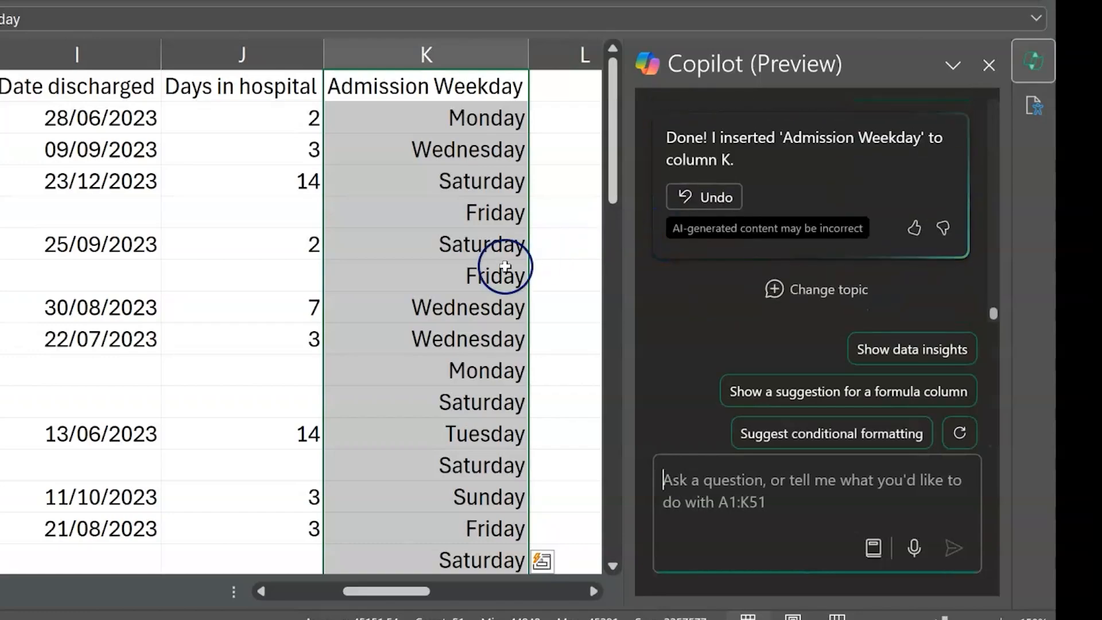
scroll(505, 266, "down", 3)
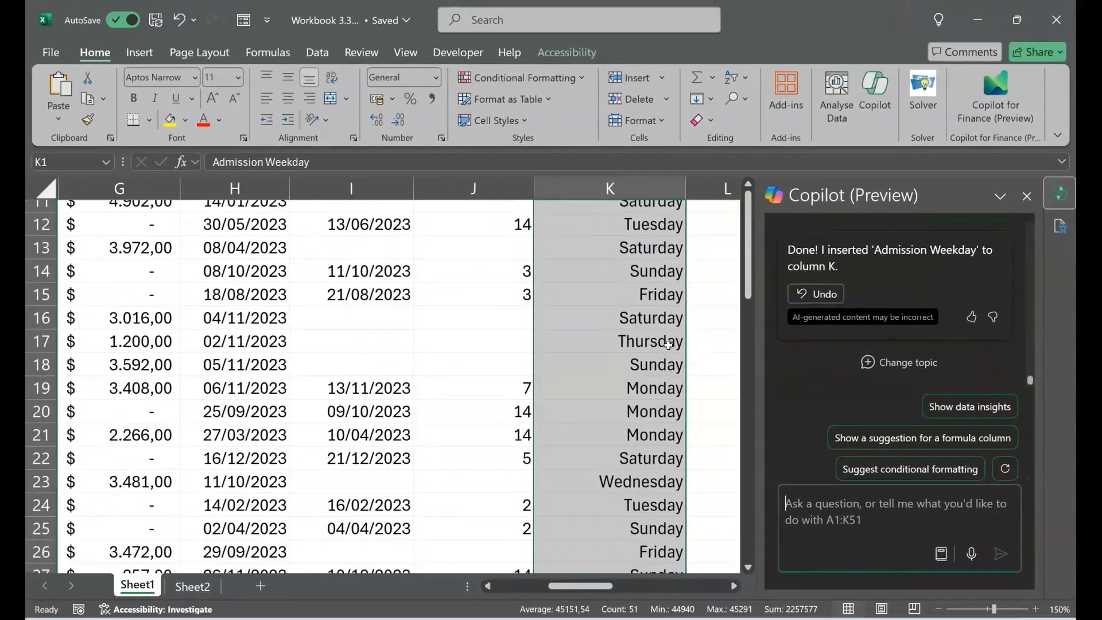
scroll(668, 344, "down", 3)
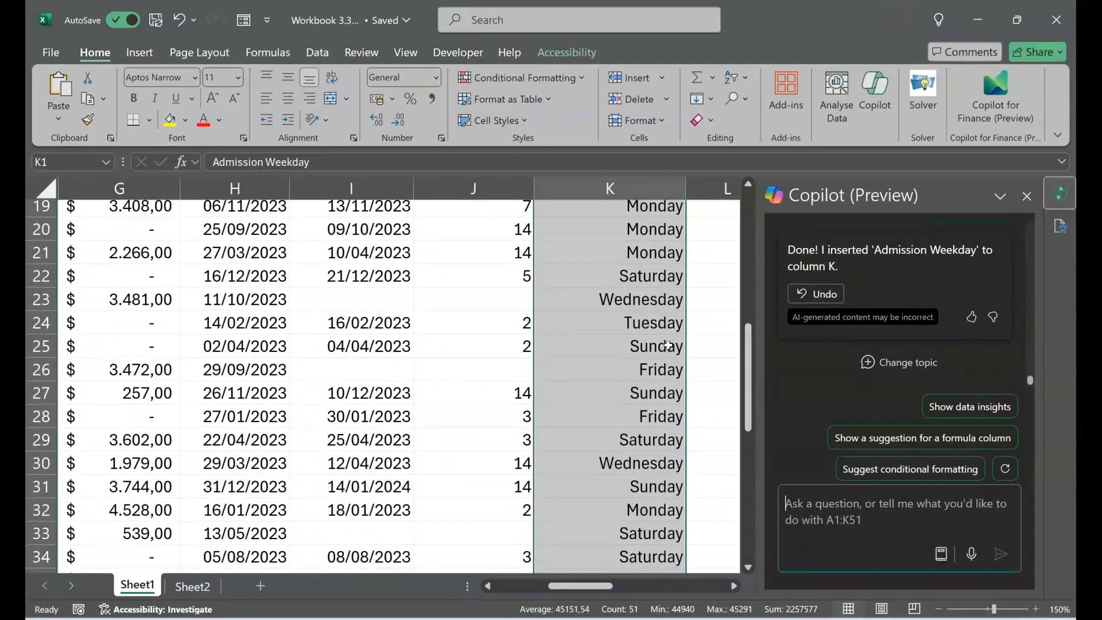
left_click(666, 278)
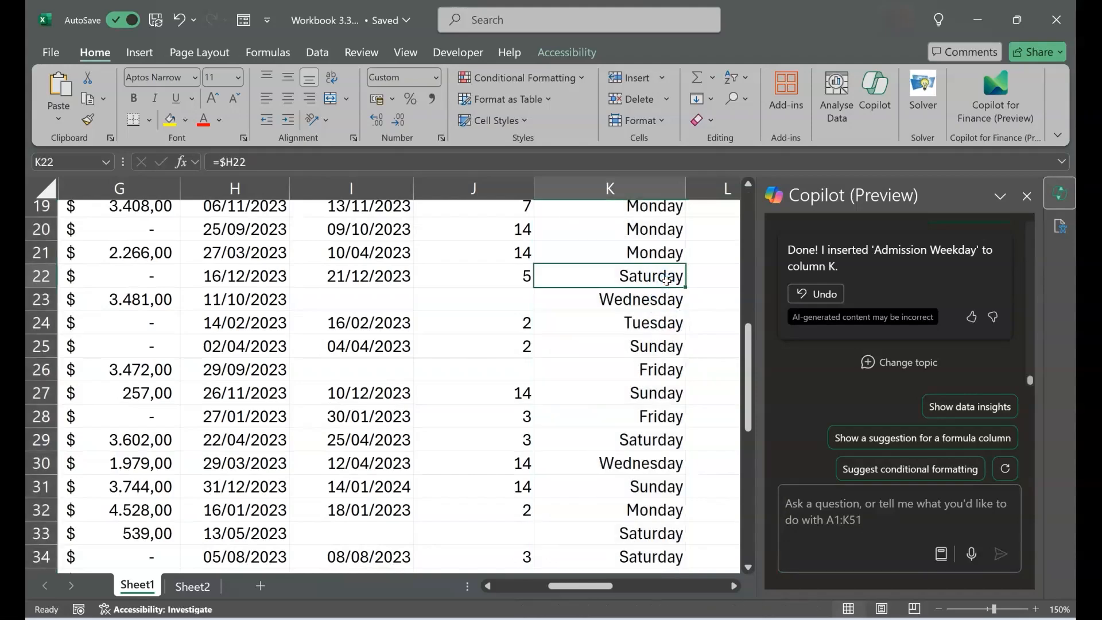